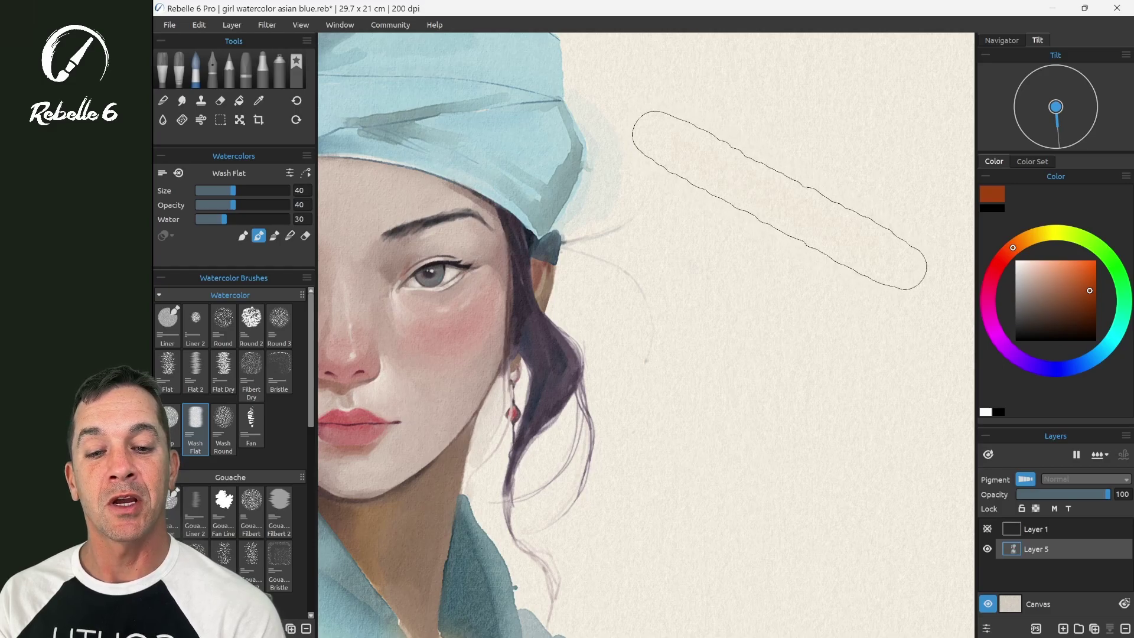
- Paint a diagonal pinkish-red Wash Flat test stroke on the blank paper right of the portrait
mouse_move(781, 199)
left_mouse_down()
mouse_move(757, 235)
mouse_move(788, 192)
mouse_move(771, 223)
mouse_move(786, 203)
left_mouse_up()
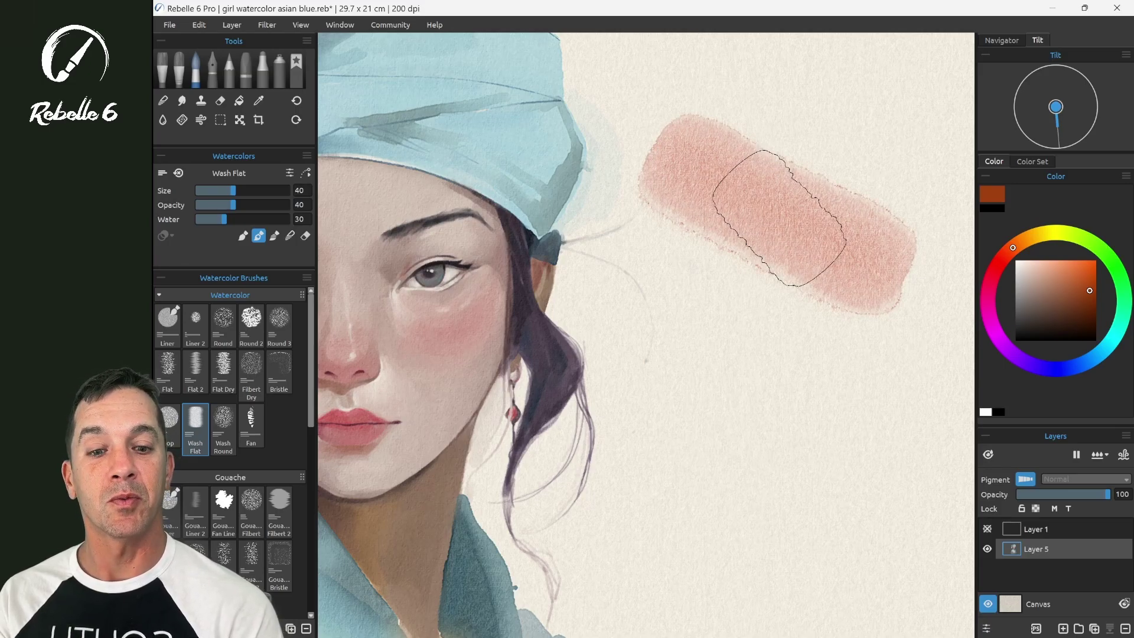
- Undo the pink wash test stroke
key("ctrl+comma")
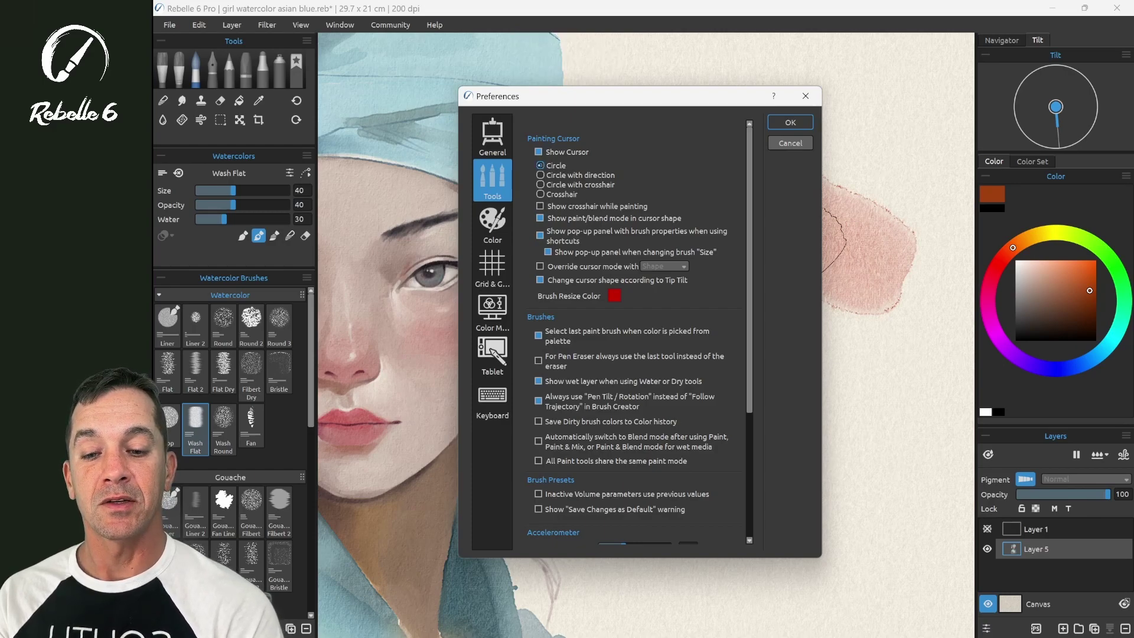
key("Return")
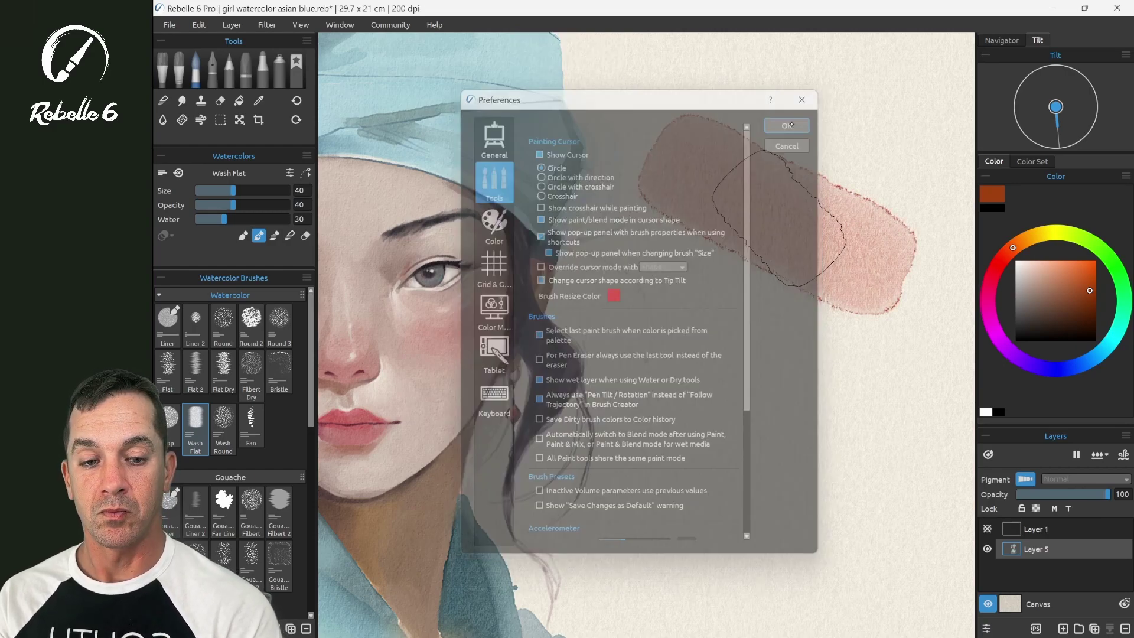
key("ctrl+z")
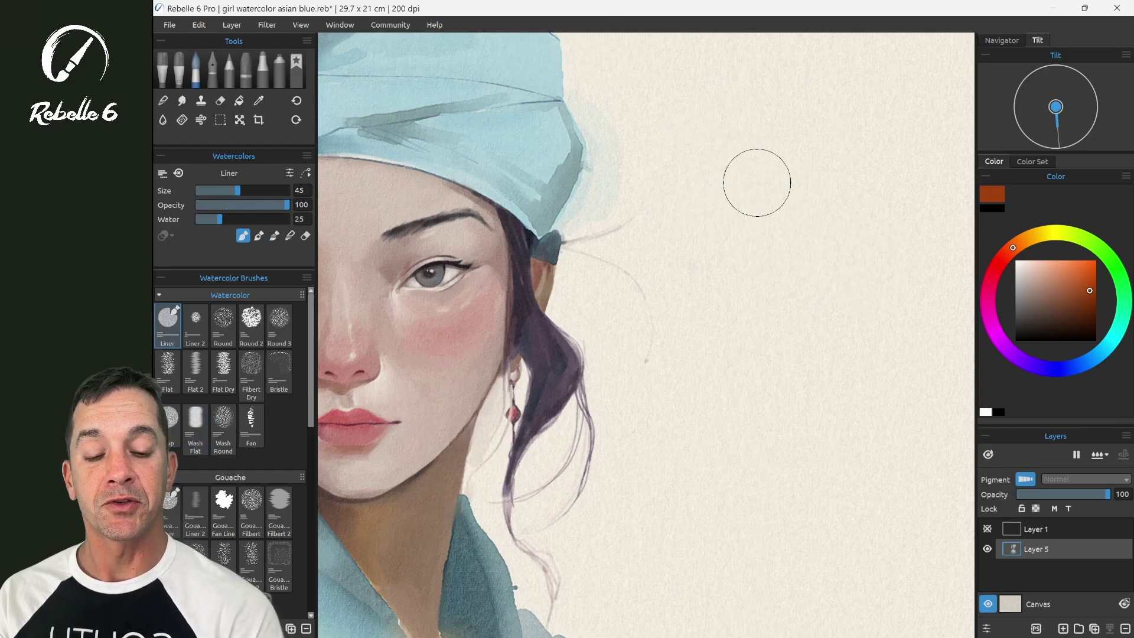
- Paint and undo a looping rust-red Liner test stroke, then bring up Preferences for the cursor
mouse_move(749, 194)
left_mouse_down()
mouse_move(788, 192)
mouse_move(748, 177)
mouse_move(799, 180)
mouse_move(752, 192)
mouse_move(792, 150)
mouse_move(783, 210)
mouse_move(757, 152)
mouse_move(811, 184)
mouse_move(760, 205)
mouse_move(776, 133)
mouse_move(830, 180)
mouse_move(774, 211)
mouse_move(782, 176)
left_mouse_up()
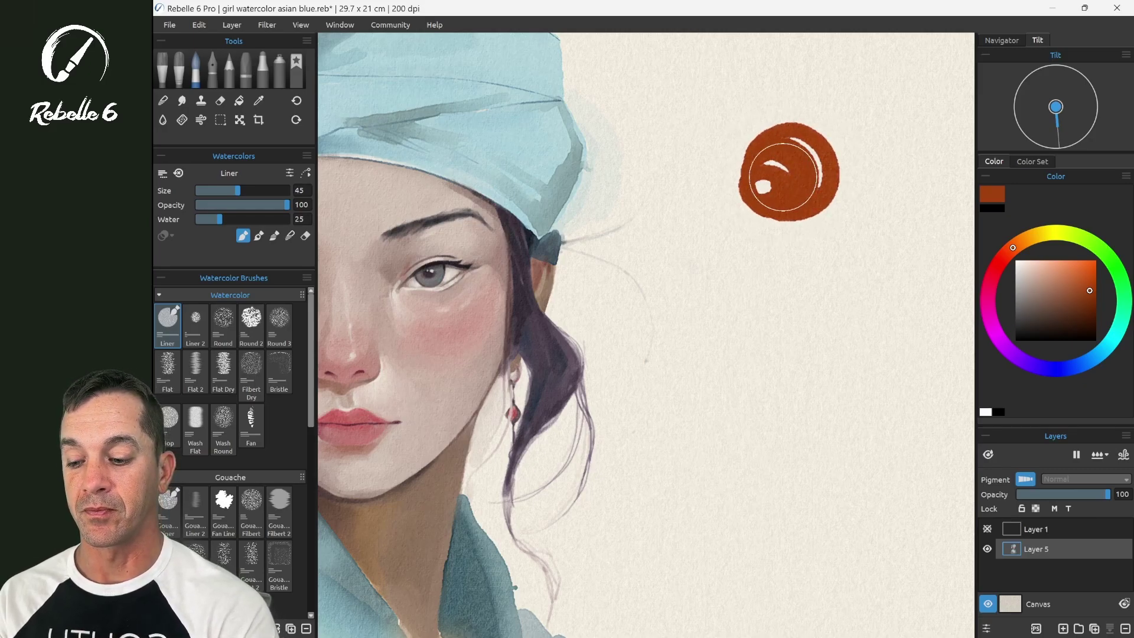
key("ctrl+z")
key("ctrl+comma")
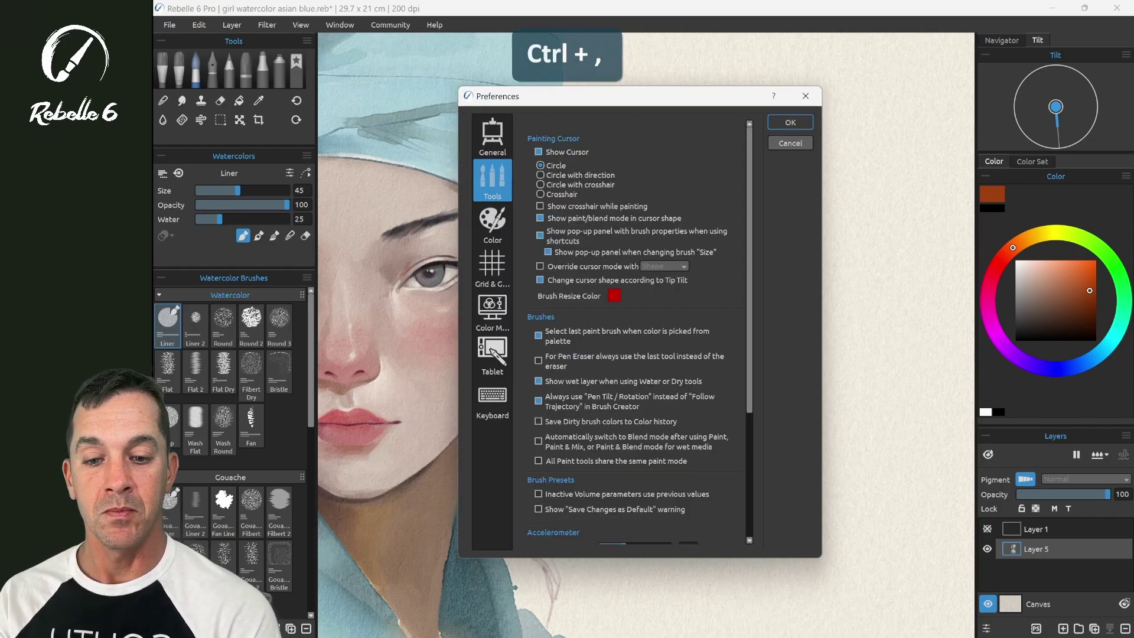
- Apply the Circle with direction cursor and set the Liner's Shape Rotation to Pen Tilt
left_click(791, 122)
key("ctrl+z")
left_click(289, 172)
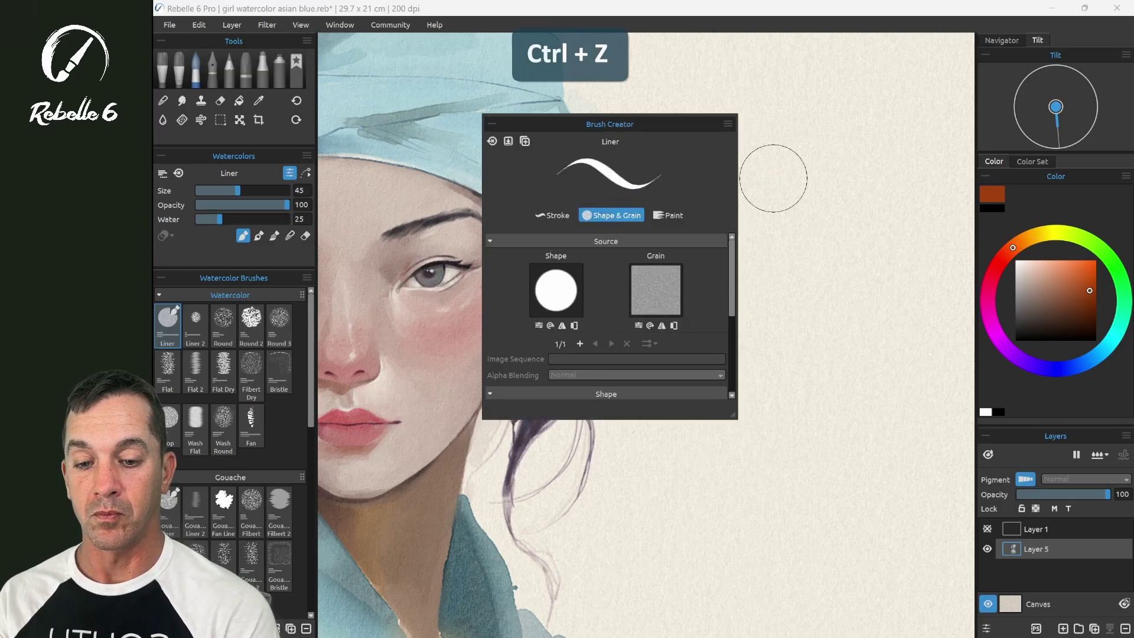
scroll(608, 313, "down", 3)
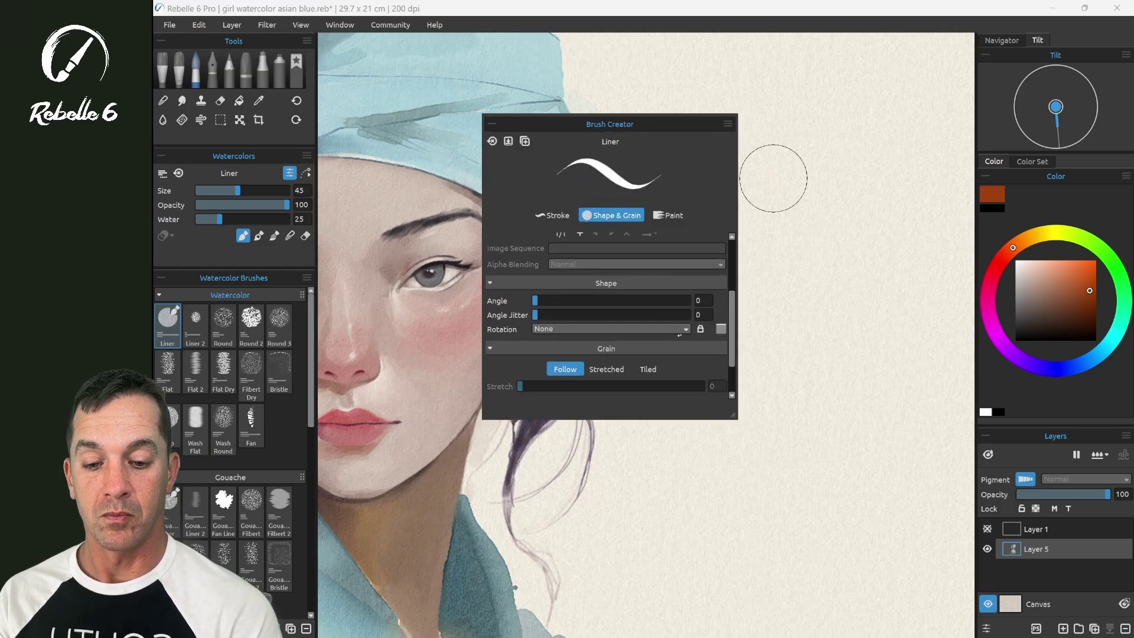
left_click(608, 329)
left_click(591, 344)
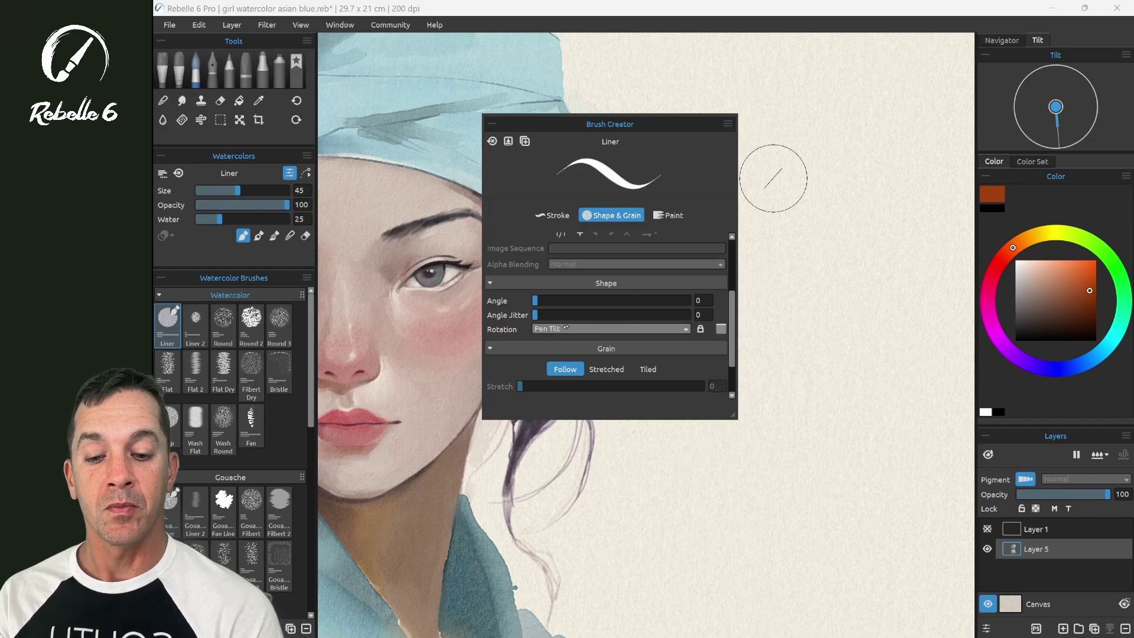
- Close Brush Creator and paint a looping rust-red test stroke beside the portrait
left_click(727, 124)
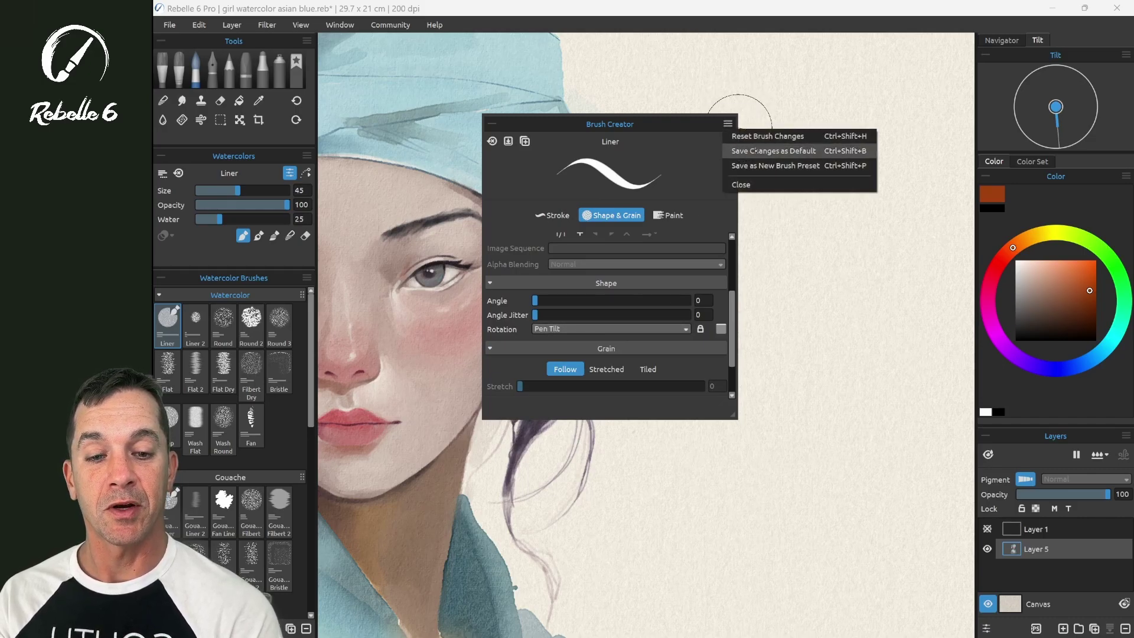
left_click(740, 185)
mouse_move(767, 187)
left_mouse_down()
mouse_move(767, 211)
mouse_move(721, 284)
mouse_move(718, 323)
mouse_move(746, 351)
mouse_move(795, 328)
mouse_move(814, 295)
mouse_move(763, 267)
mouse_move(740, 197)
mouse_move(743, 161)
mouse_move(756, 141)
mouse_move(793, 208)
mouse_move(771, 193)
mouse_move(780, 182)
mouse_move(822, 216)
mouse_move(791, 142)
mouse_move(846, 189)
mouse_move(802, 148)
left_mouse_up()
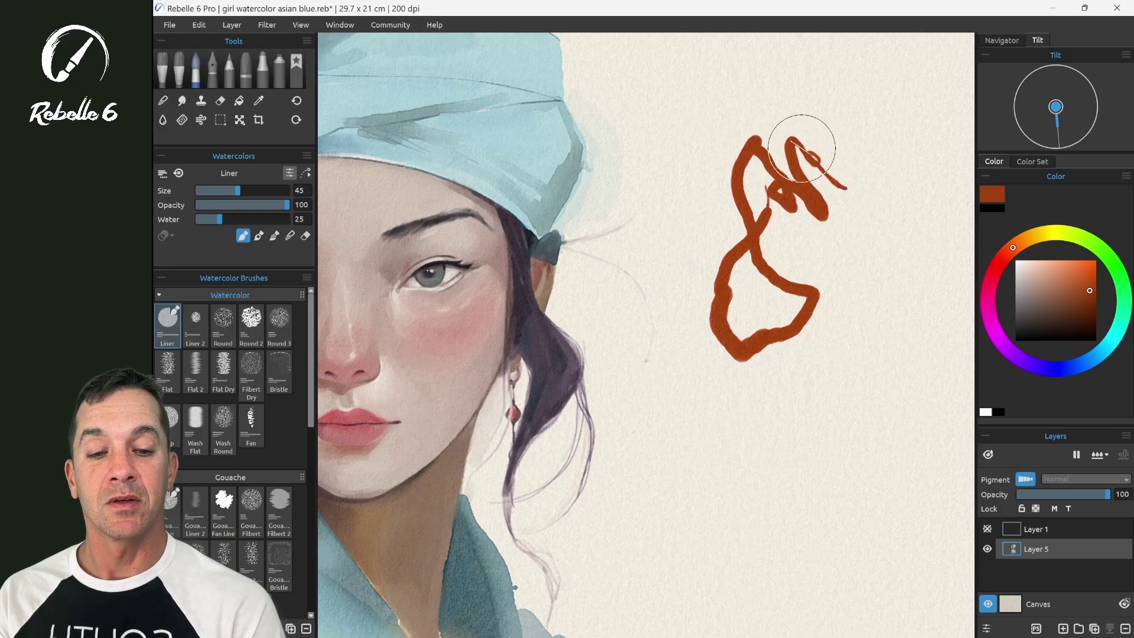
- Try the Circle with crosshair cursor with a spiral test stroke, then undo it
key("ctrl+comma")
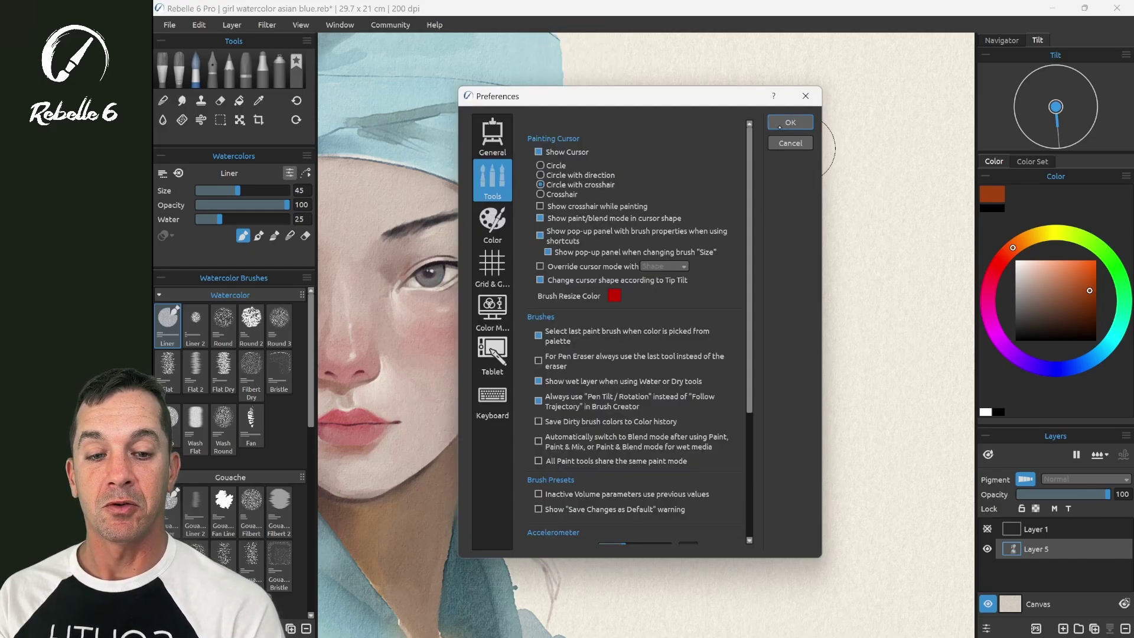
left_click(790, 122)
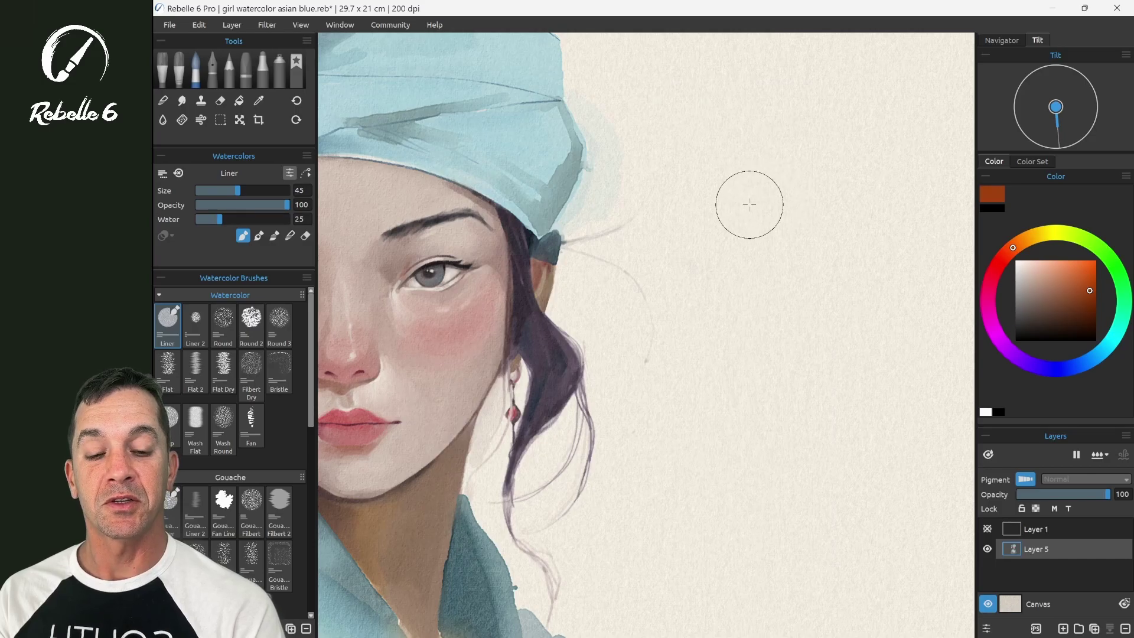
mouse_move(754, 207)
left_mouse_down()
mouse_move(729, 206)
mouse_move(762, 177)
mouse_move(782, 217)
mouse_move(742, 220)
mouse_move(750, 166)
mouse_move(799, 184)
mouse_move(774, 232)
mouse_move(740, 219)
mouse_move(762, 204)
left_mouse_up()
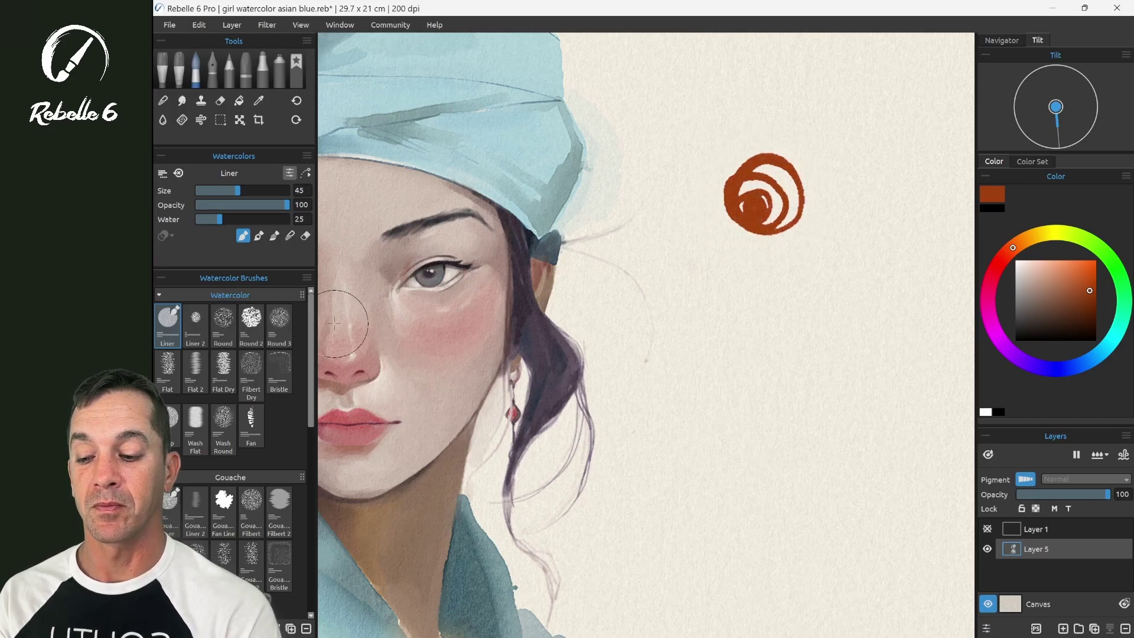
key("ctrl+z")
- Paint and undo another small spiral test stroke after revisiting Preferences
key("ctrl+comma")
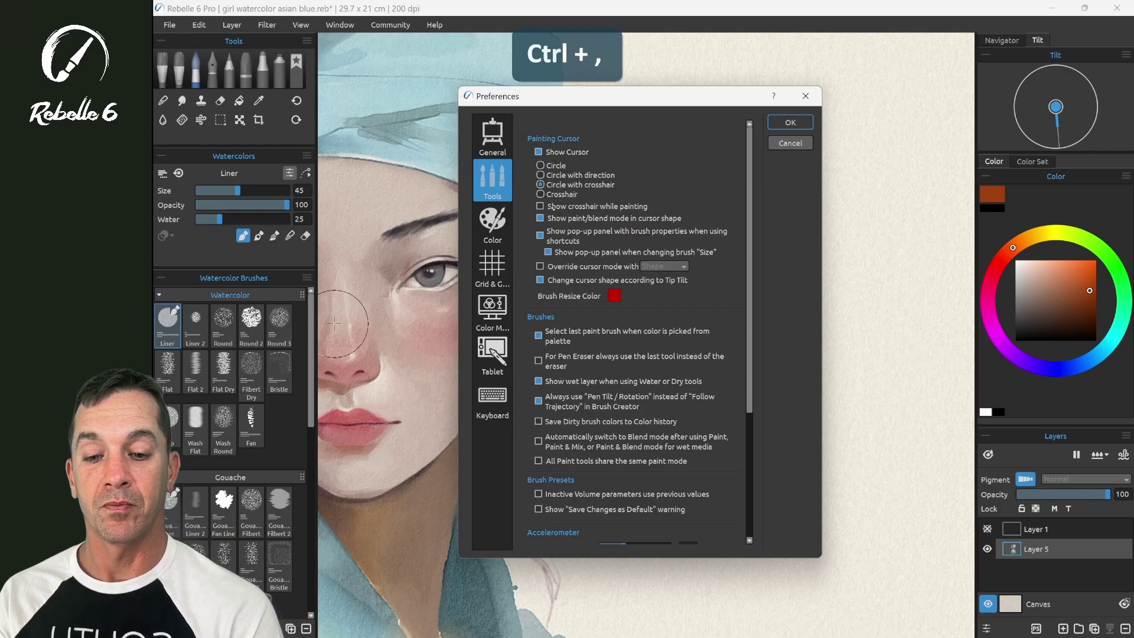
left_click(790, 122)
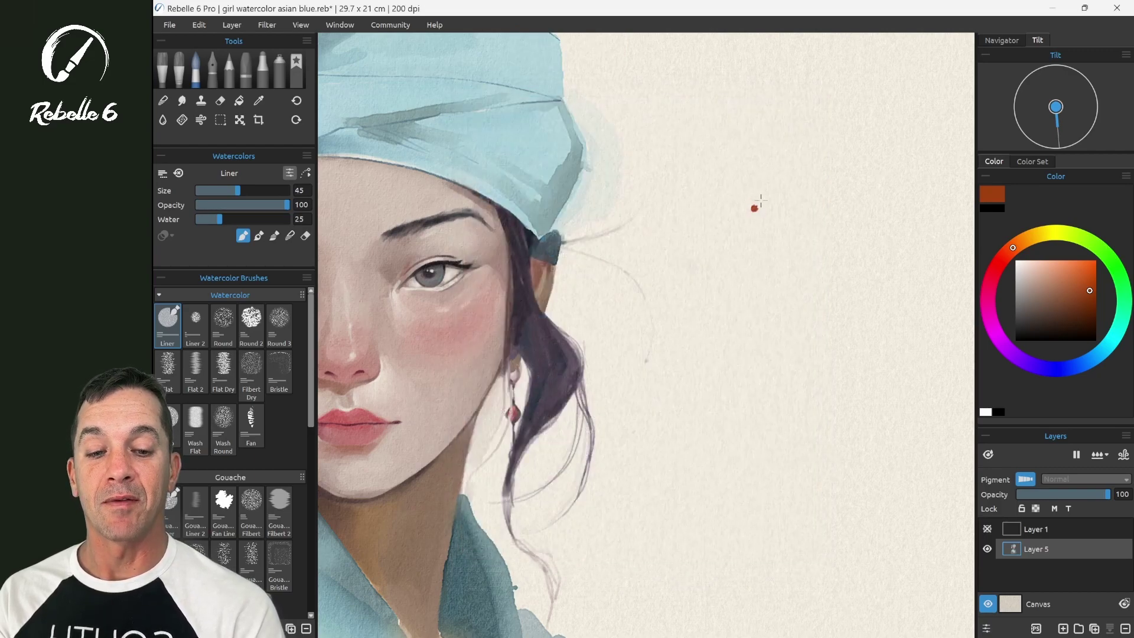
left_click_drag(759, 195, 780, 218)
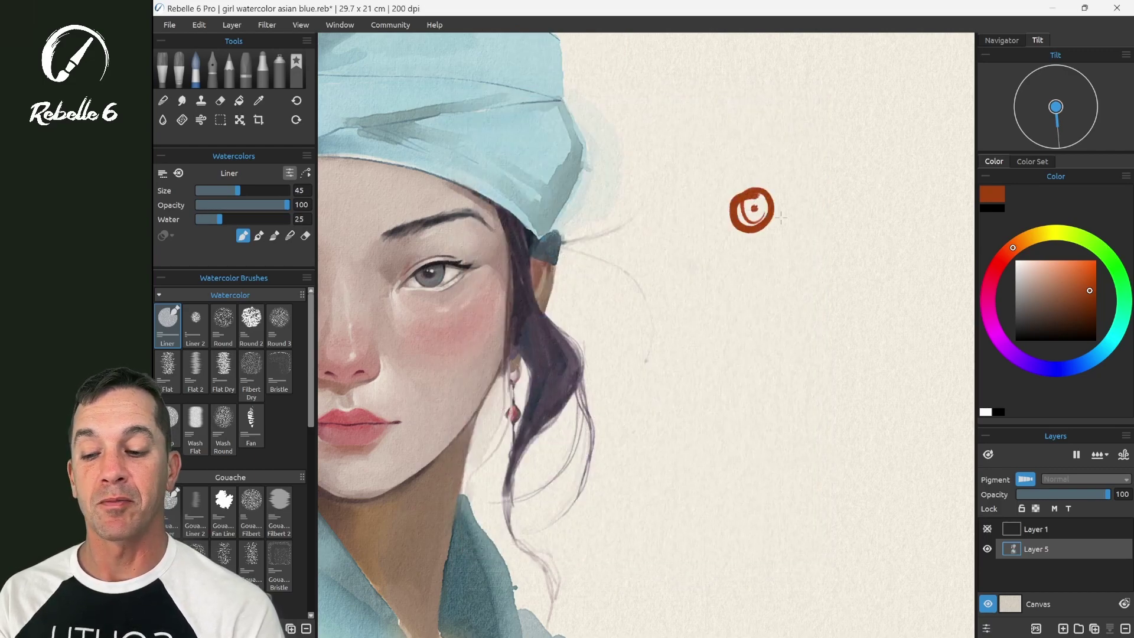
key("ctrl+z")
- Switch to the Crosshair cursor shown while painting and paint a rust-red spiral
key("ctrl+comma")
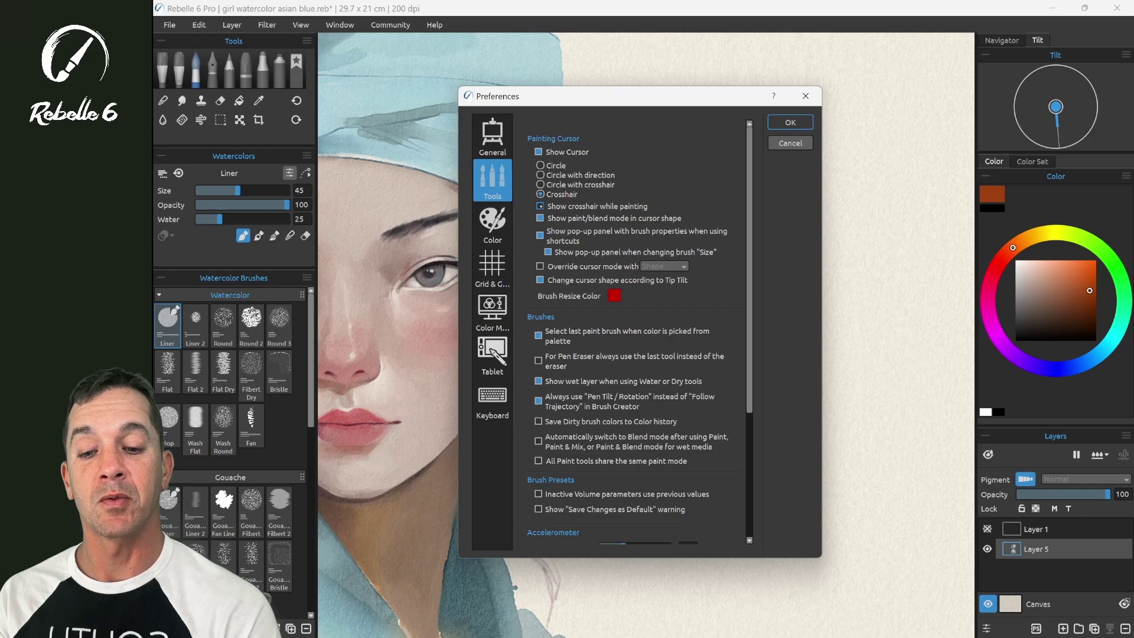
left_click(794, 128)
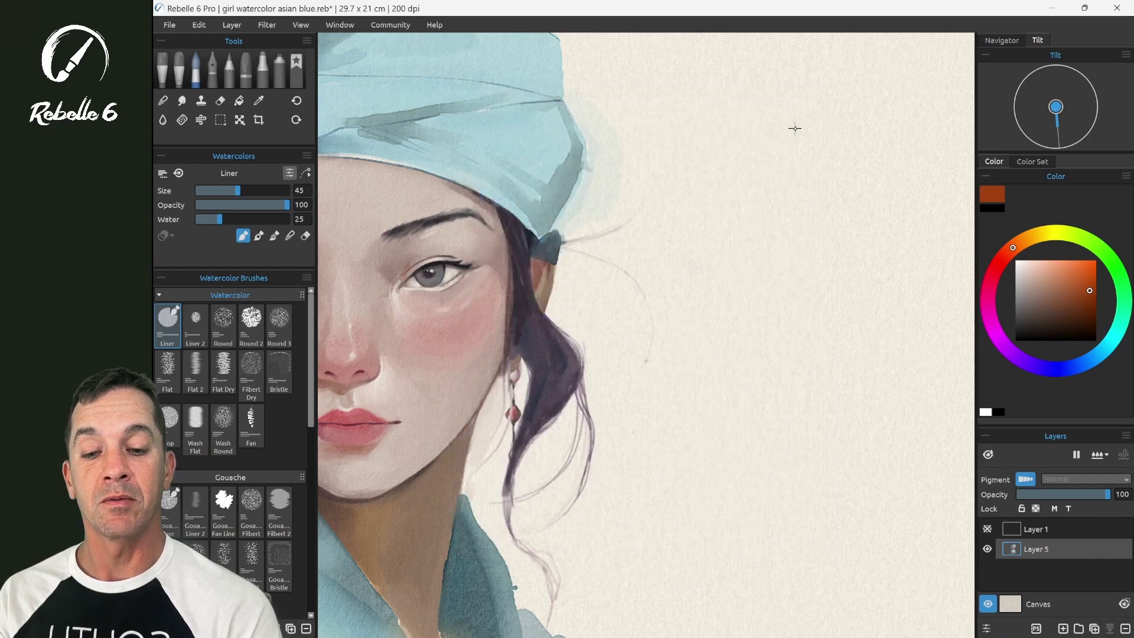
mouse_move(730, 207)
left_mouse_down()
mouse_move(753, 220)
mouse_move(715, 216)
mouse_move(761, 228)
mouse_move(718, 224)
left_mouse_up()
- Turn off 'Show paint/blend mode in cursor shape' in Preferences
key("ctrl+comma")
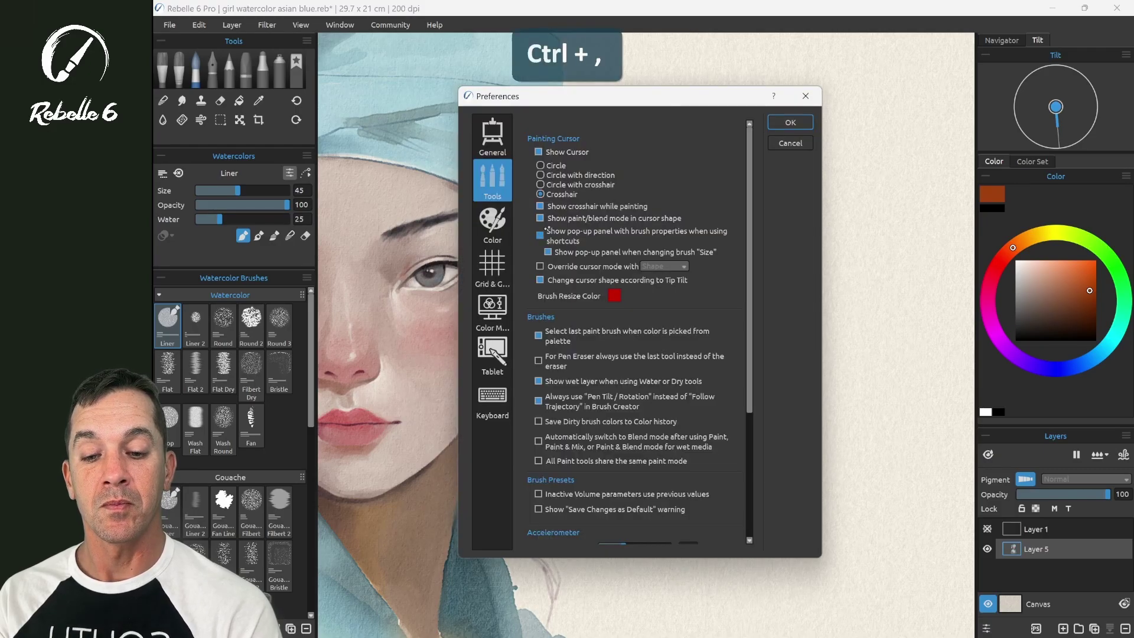
left_click(539, 218)
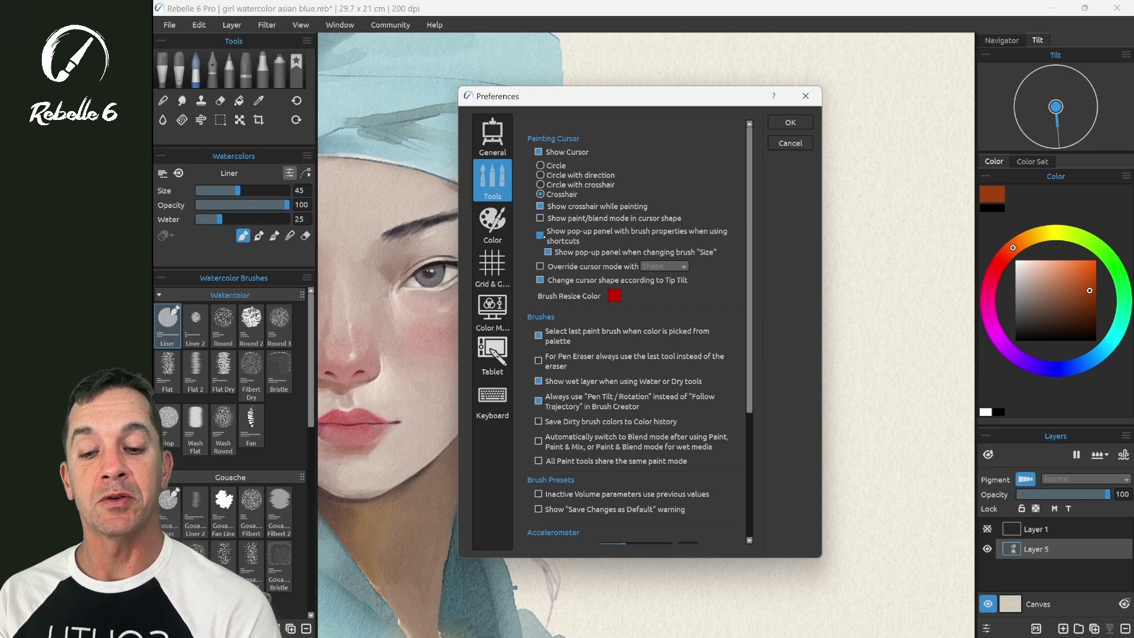
left_click(540, 235)
left_click(790, 122)
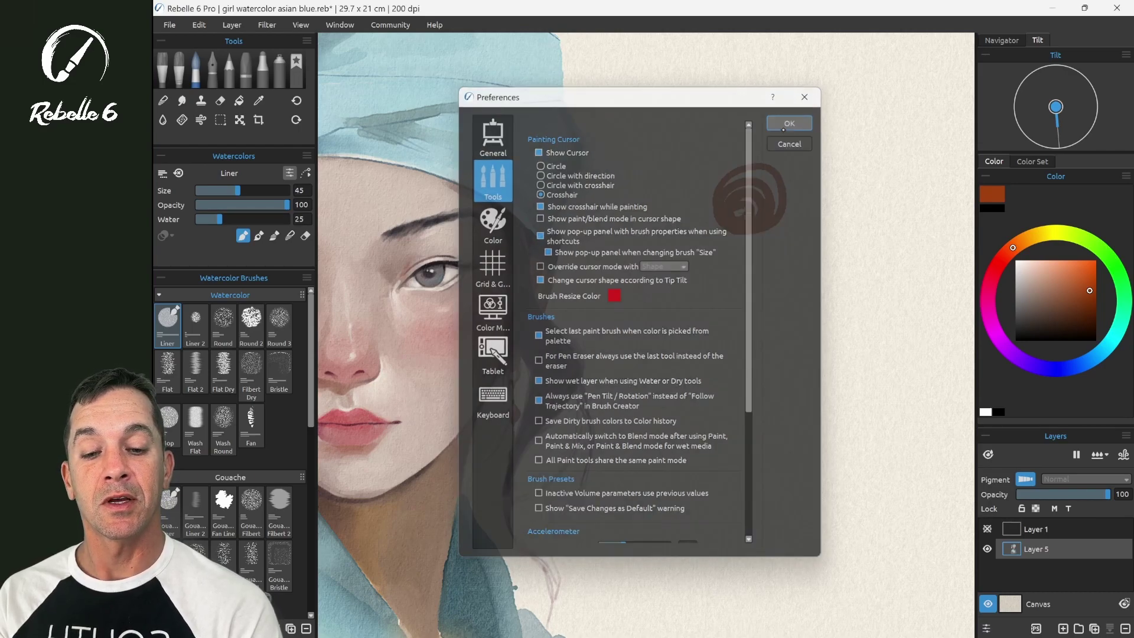
- Ctrl-drag on the canvas to shrink the Liner brush from size 45 to 43
key("ctrl")
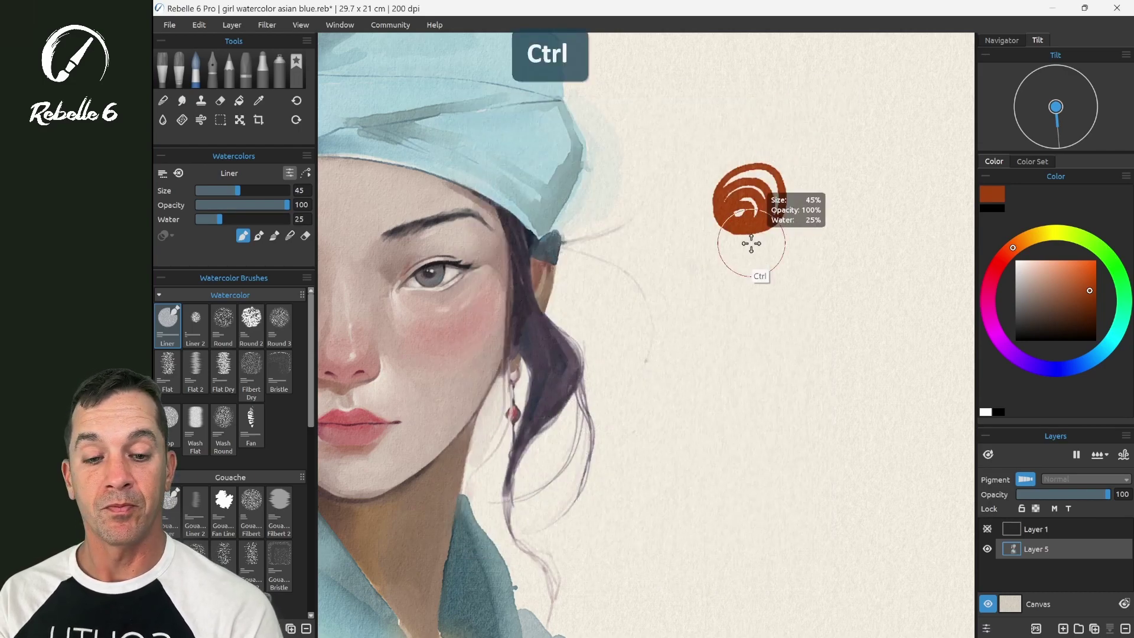
mouse_move(750, 263)
left_mouse_down()
mouse_move(708, 260)
mouse_move(742, 265)
left_mouse_up()
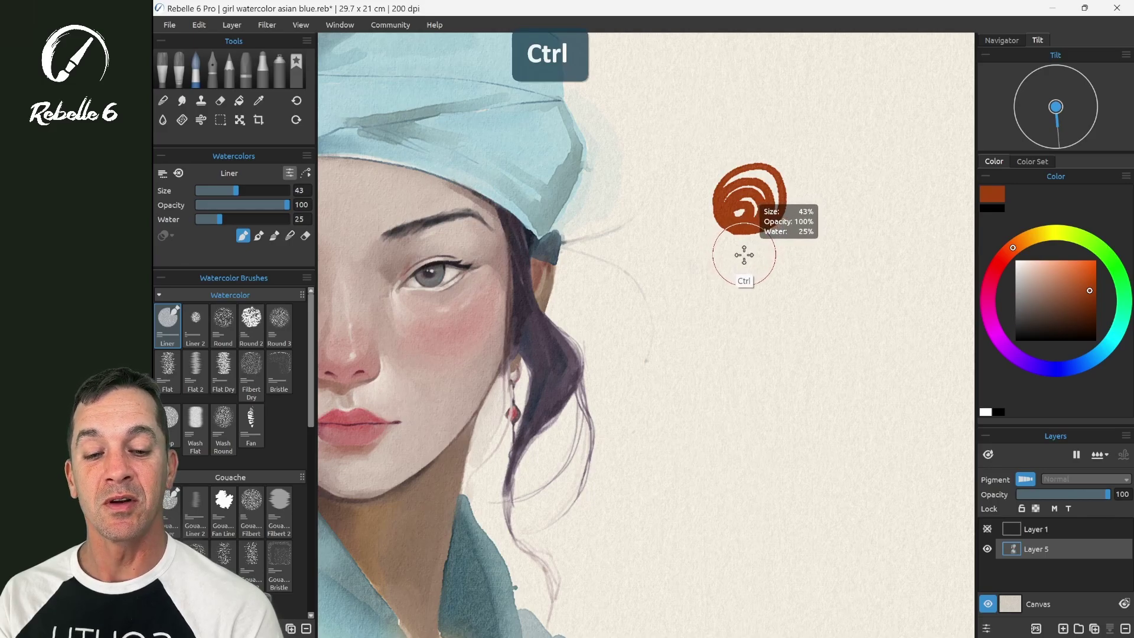
mouse_move(754, 240)
left_mouse_down()
mouse_move(749, 282)
mouse_move(753, 188)
left_mouse_up()
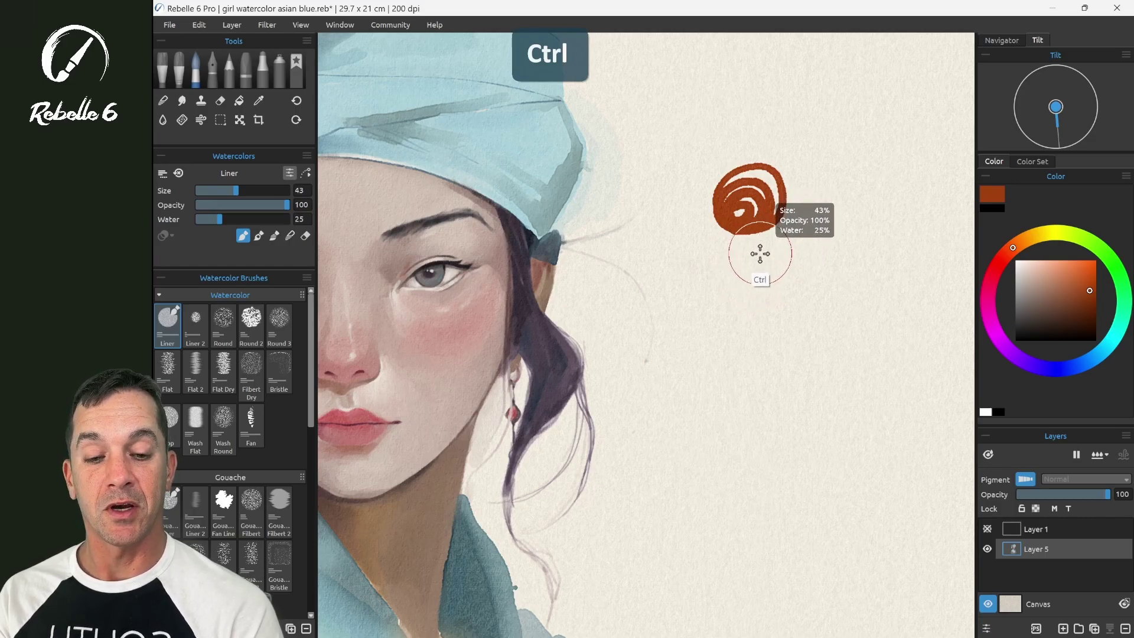
- Set the brush resize colour to blue #0055ff and test it by Ctrl-dragging the brush size
key("ctrl+comma")
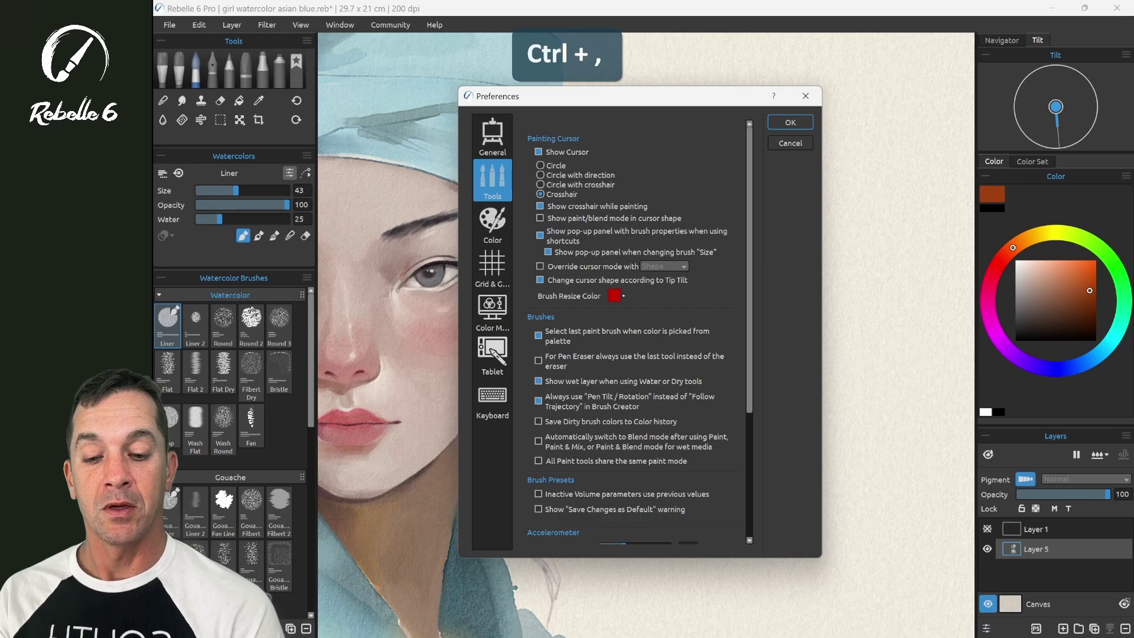
left_click(613, 293)
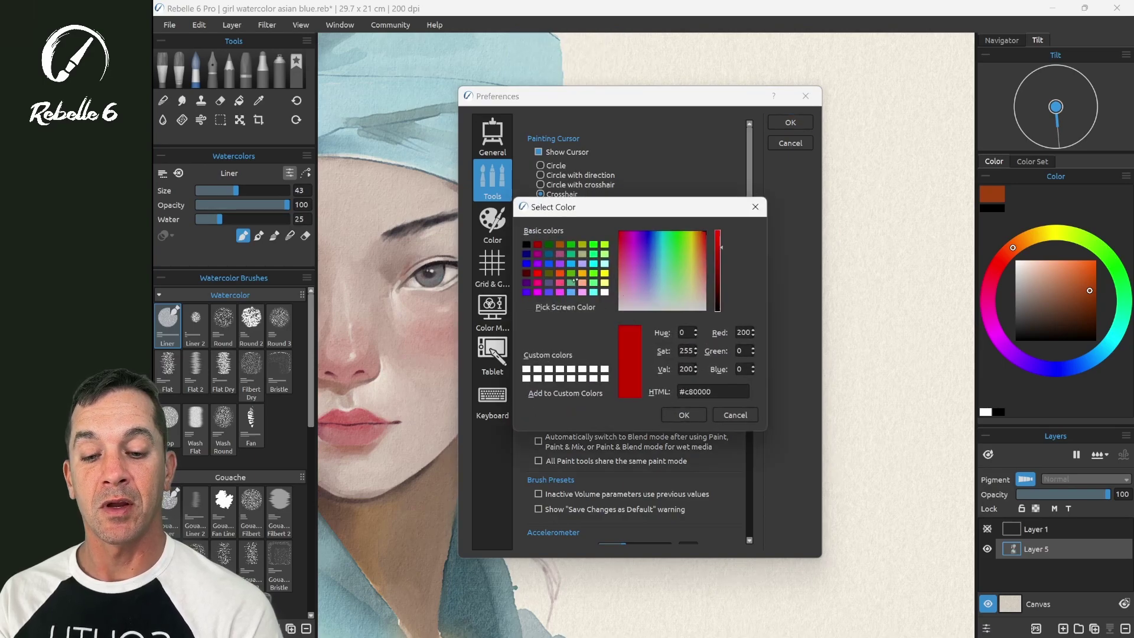
left_click(549, 264)
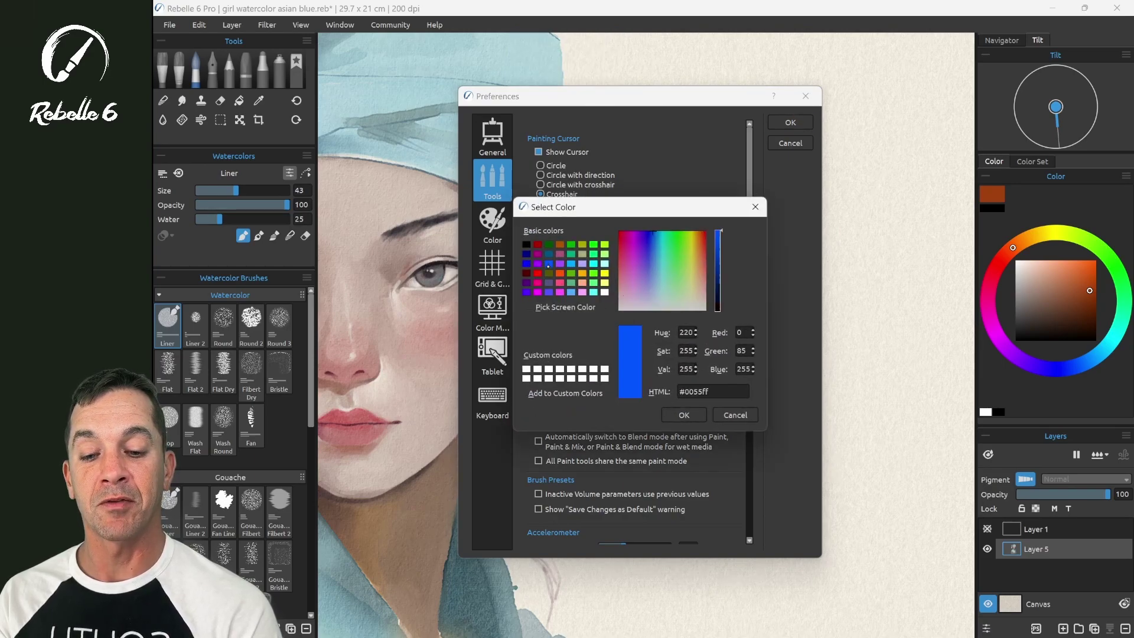
left_click(684, 415)
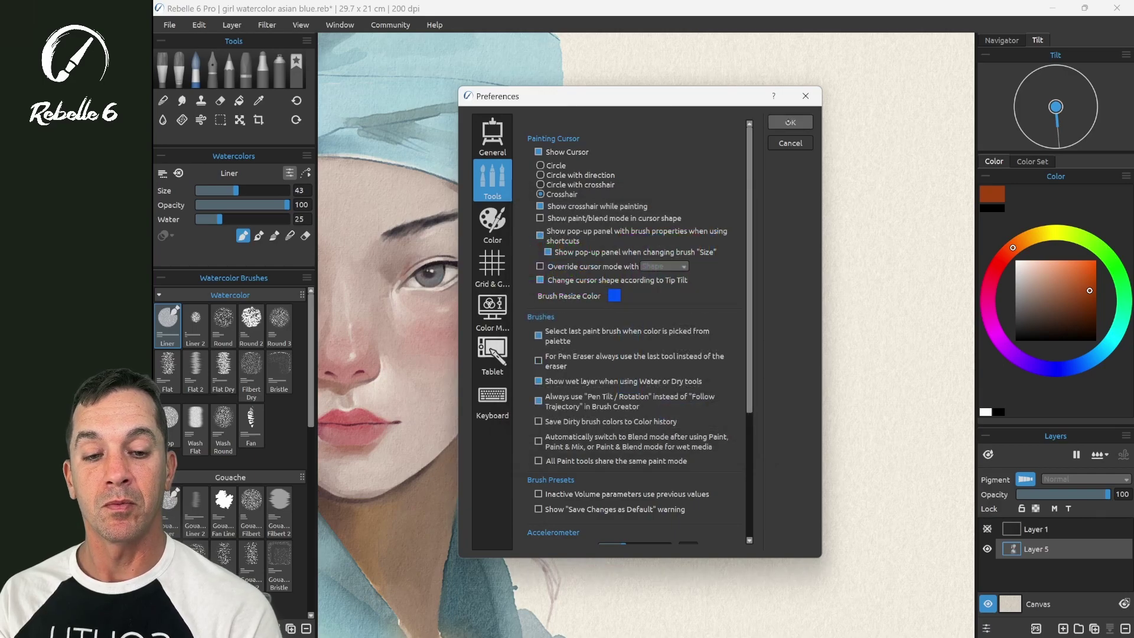
left_click(791, 122)
key("ctrl")
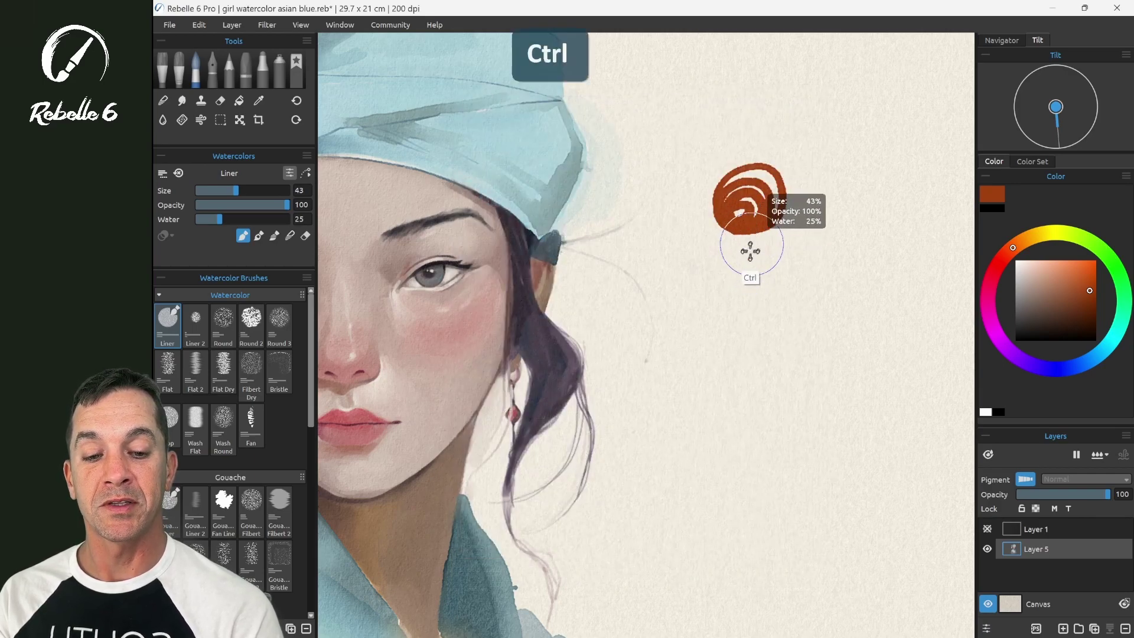
mouse_move(750, 265)
left_mouse_down()
mouse_move(724, 271)
mouse_move(747, 271)
left_mouse_up()
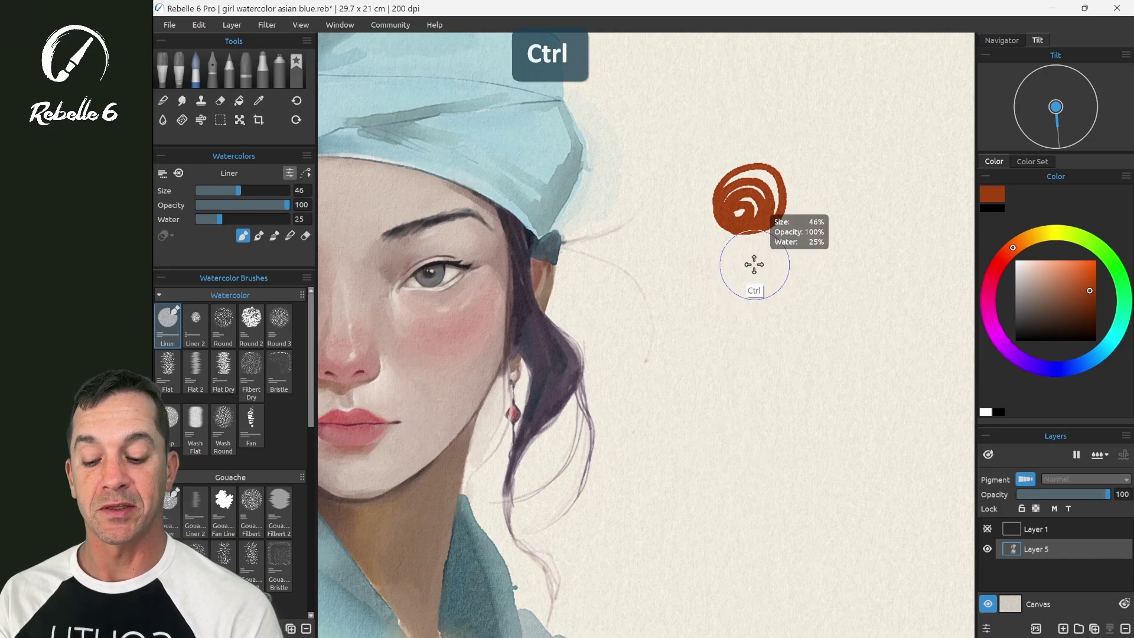
- Change the brush resize colour to red in Preferences
key("ctrl+comma")
left_click(614, 295)
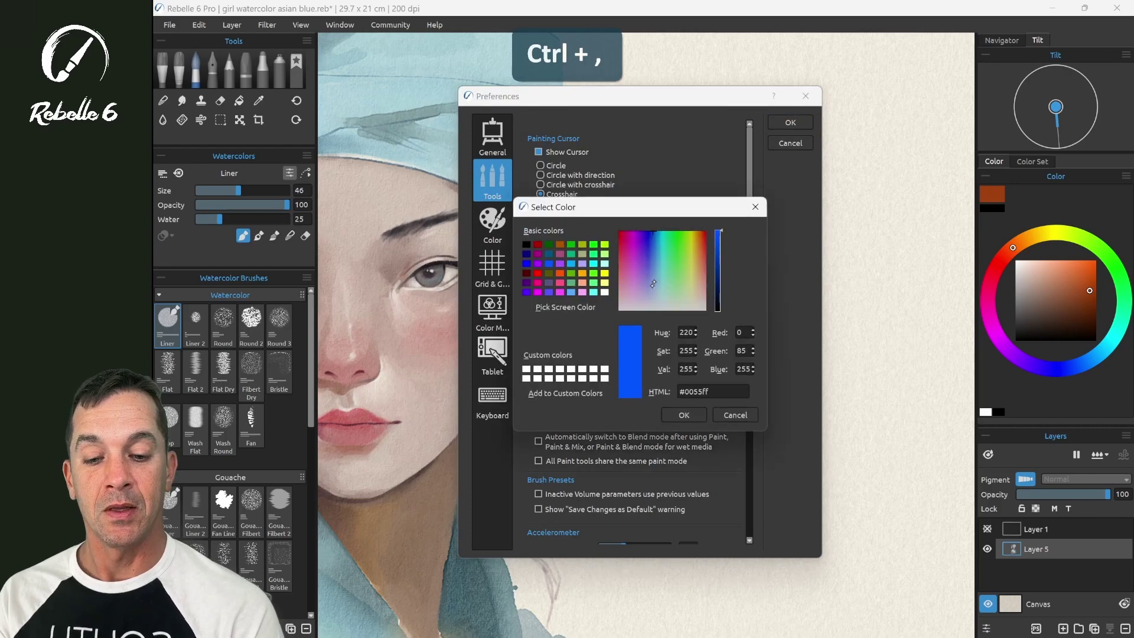
left_click(537, 273)
left_click(684, 415)
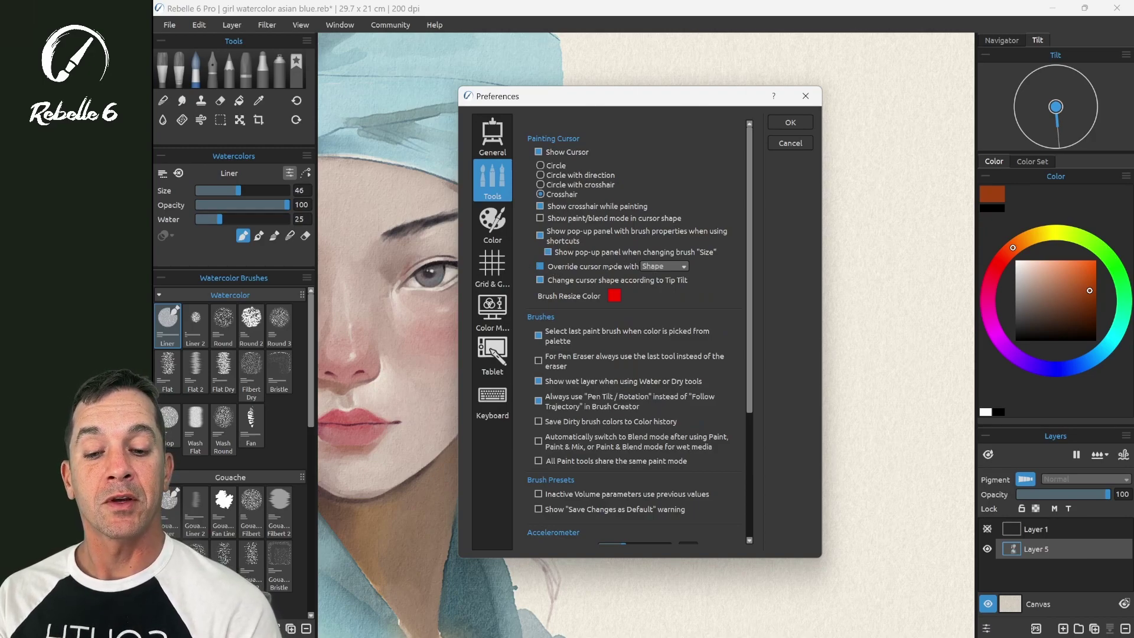
- Set the cursor override to Rectangle and paint a brown oval loop below the spiral
left_click(683, 267)
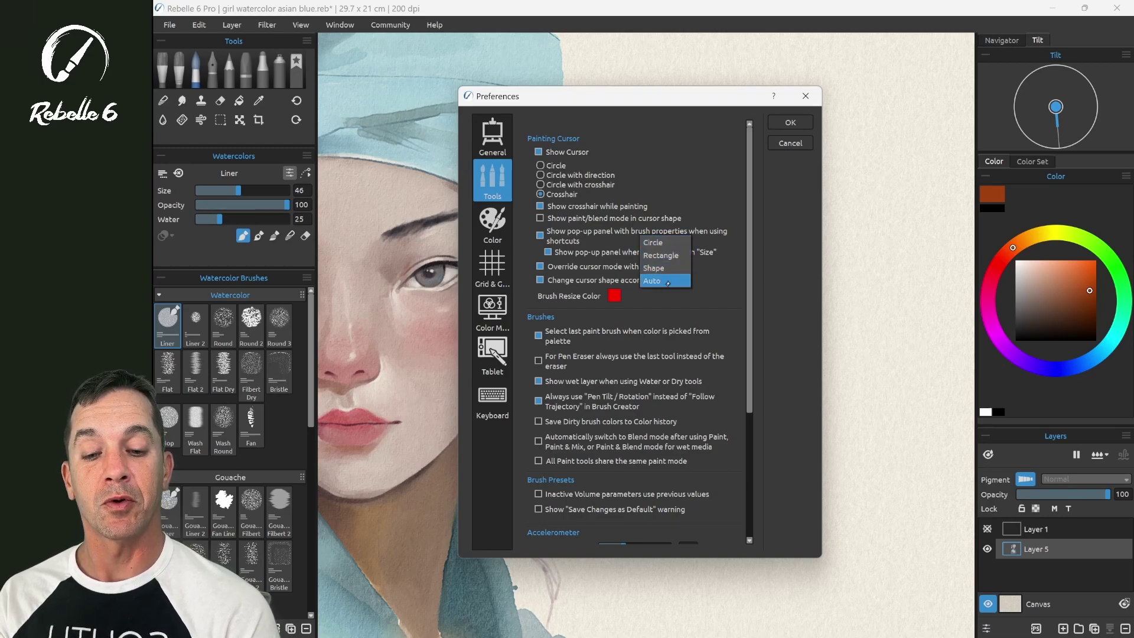
left_click(662, 243)
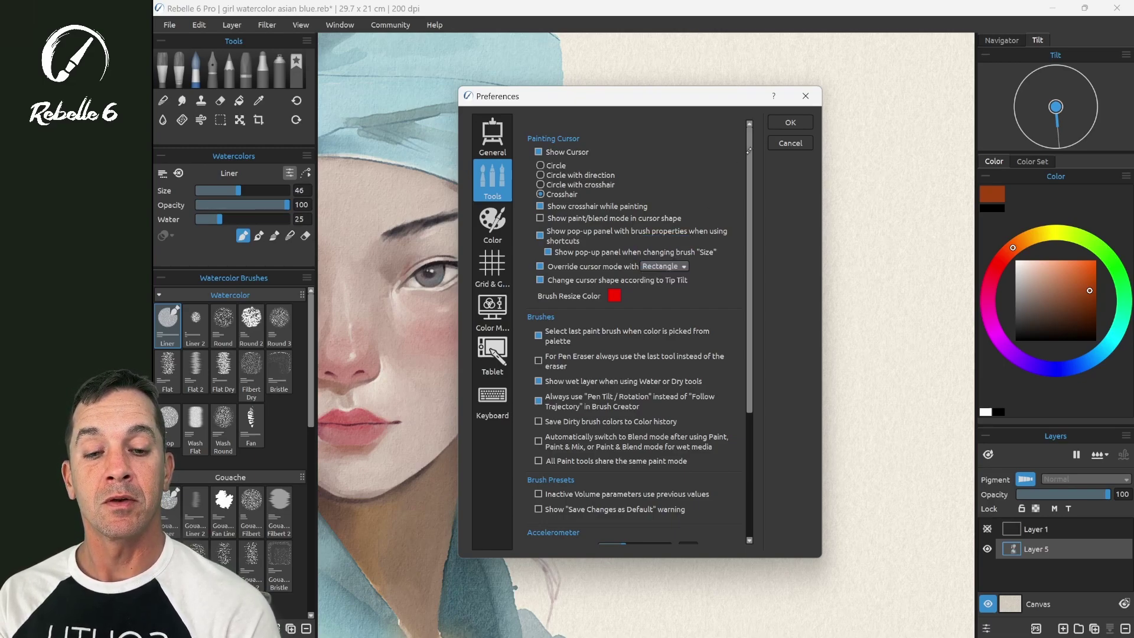
left_click(790, 122)
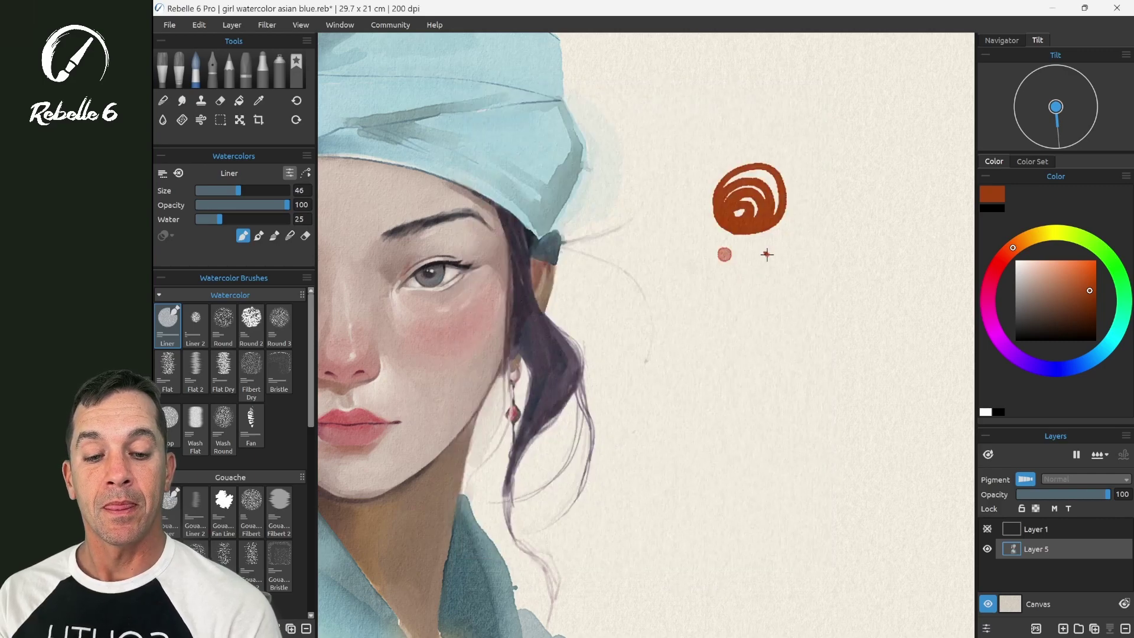
key("ctrl+comma")
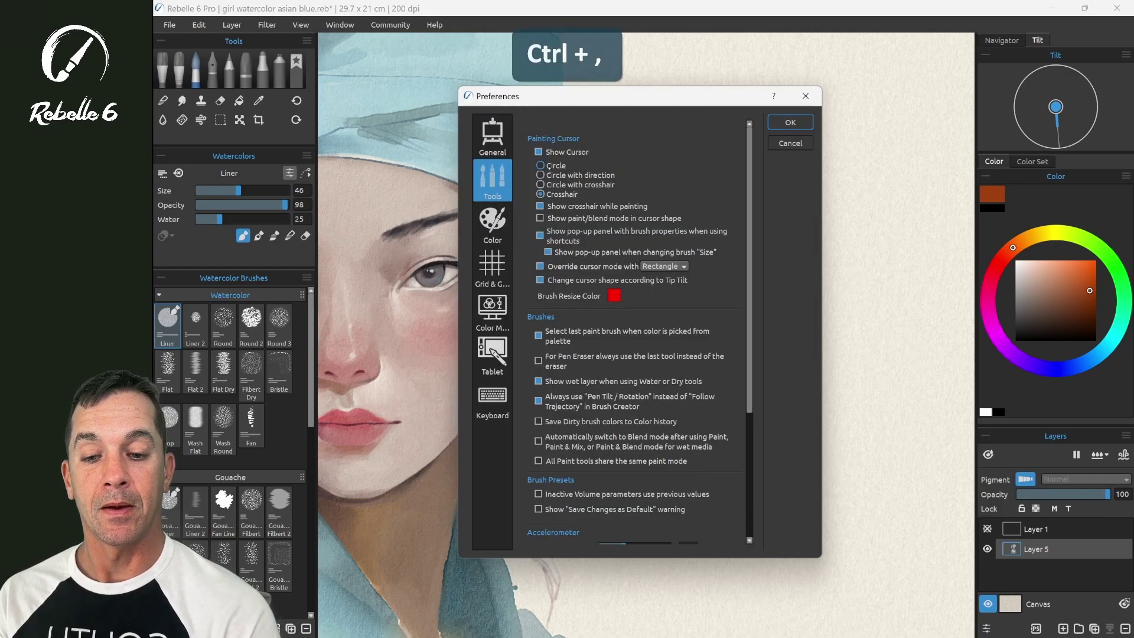
left_click(790, 123)
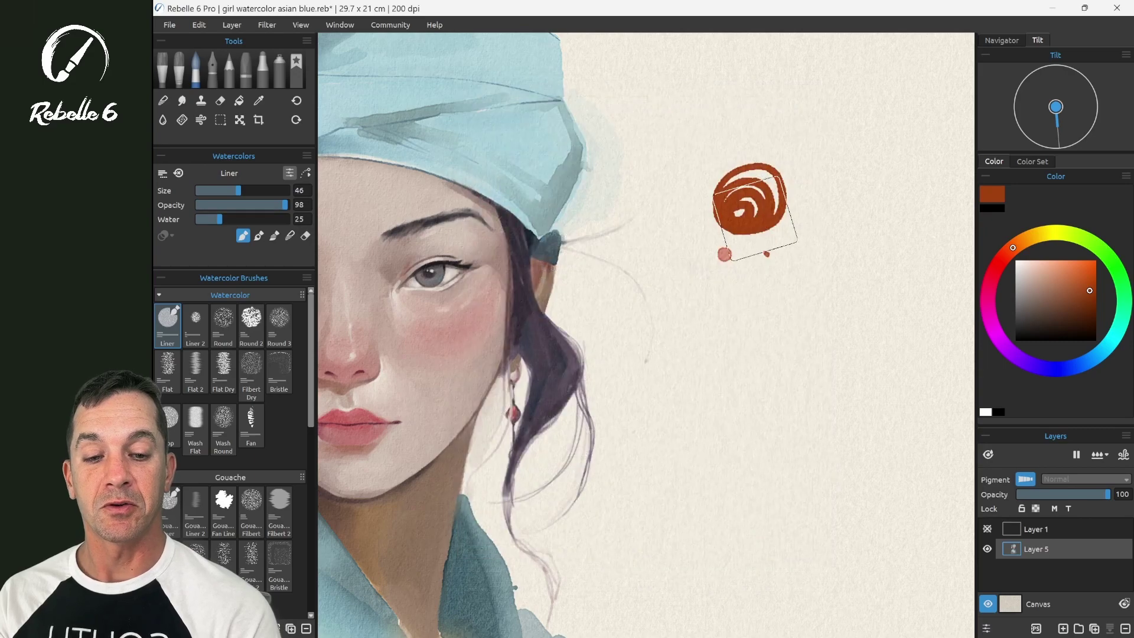
mouse_move(768, 260)
left_mouse_down()
mouse_move(799, 241)
mouse_move(771, 270)
left_mouse_up()
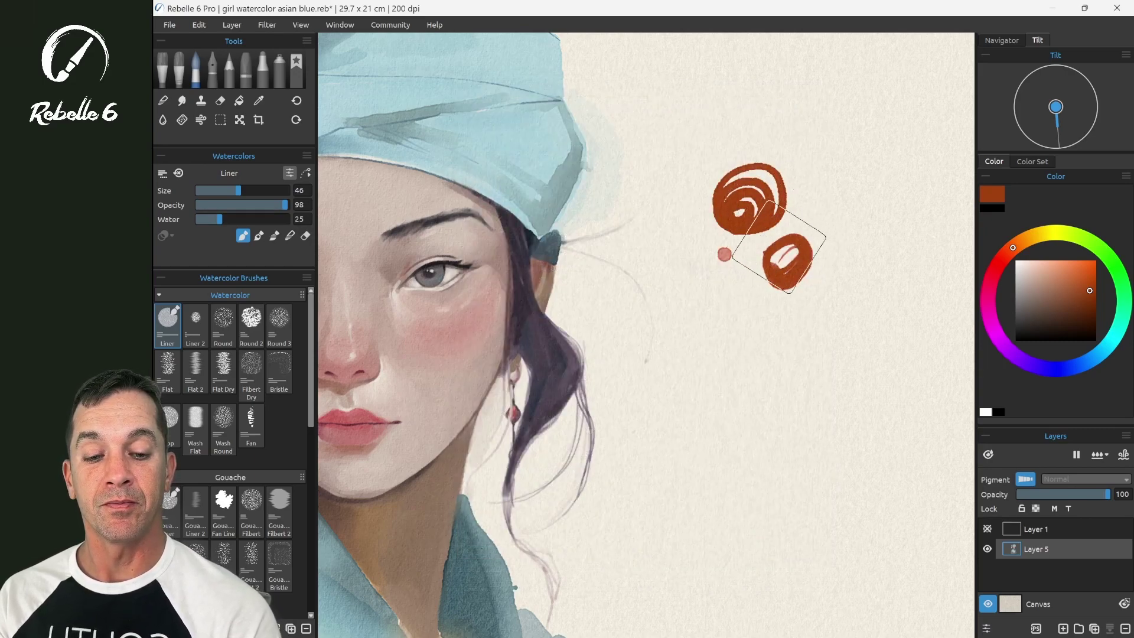
- Change the cursor override mode to Shape
key("ctrl+comma")
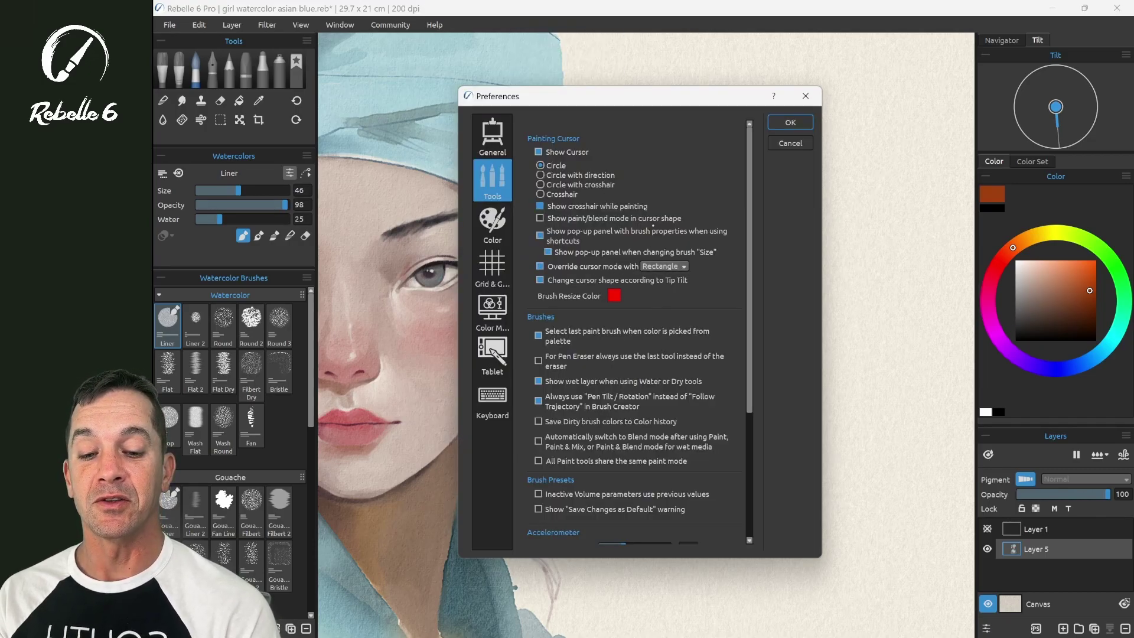
left_click(662, 267)
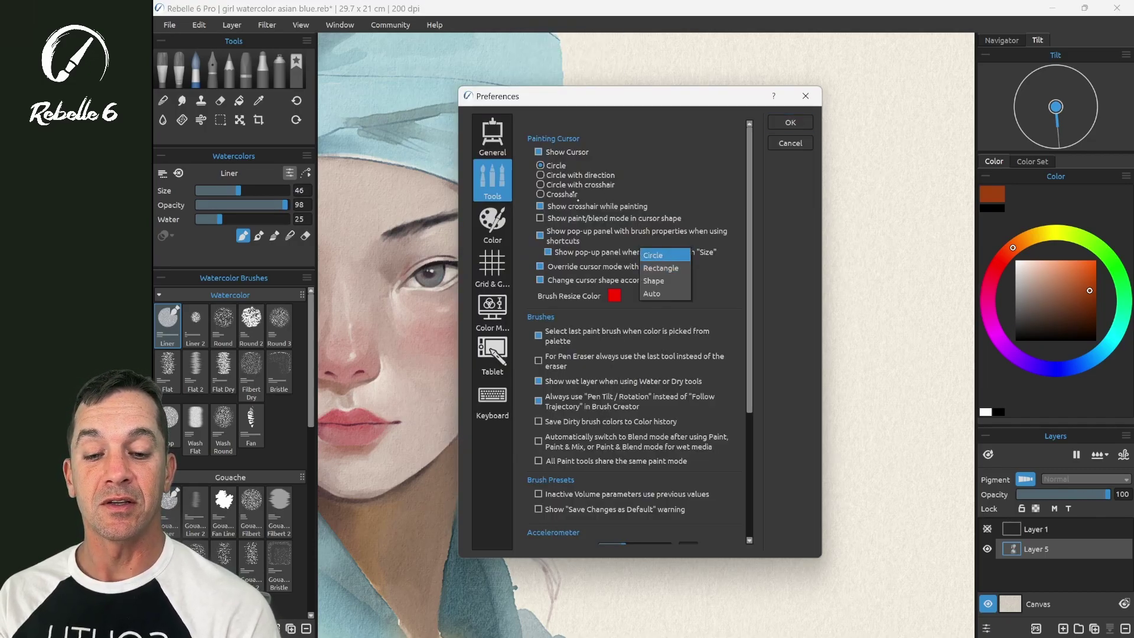
left_click(673, 281)
left_click(790, 122)
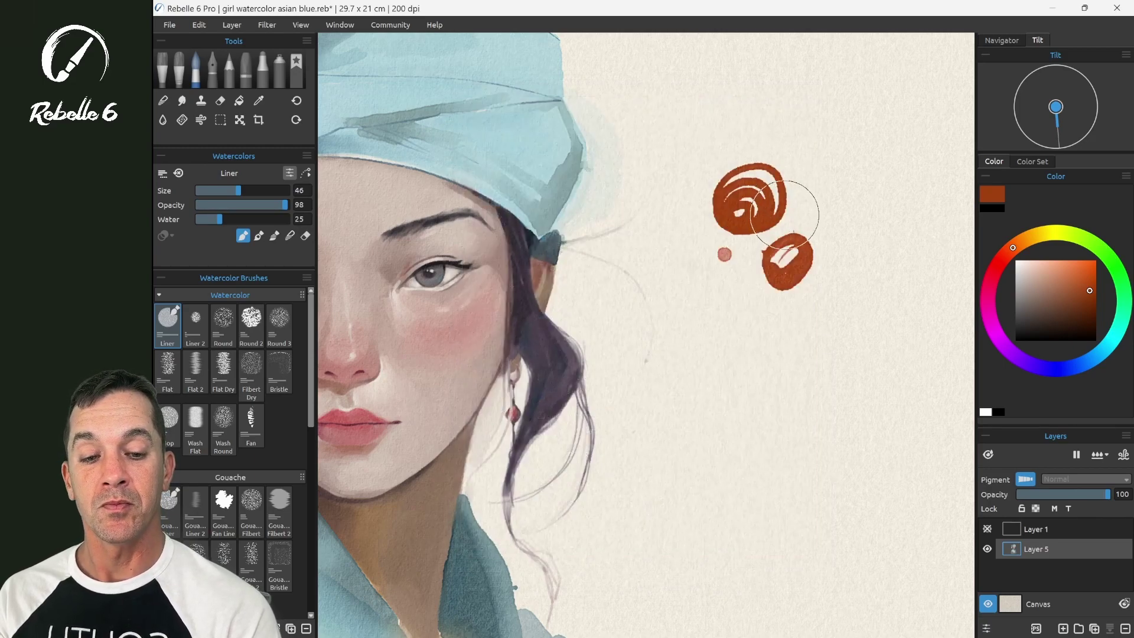
- Switch to Wash Flat and lay two broad pale pink washes around the marks
left_click(195, 424)
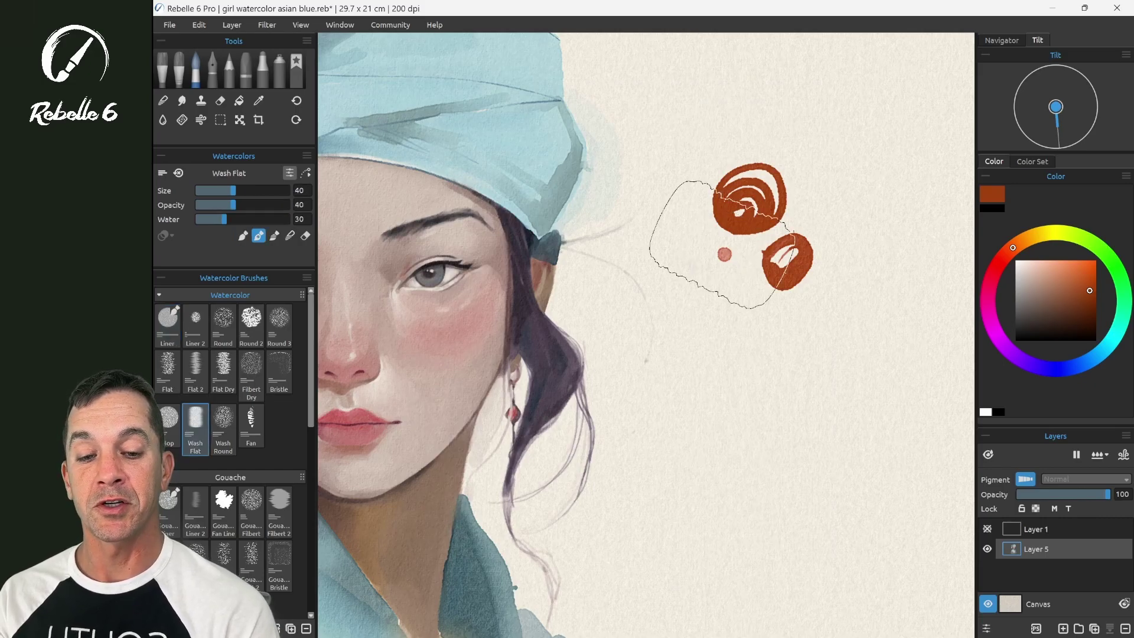
left_click_drag(812, 185, 780, 164)
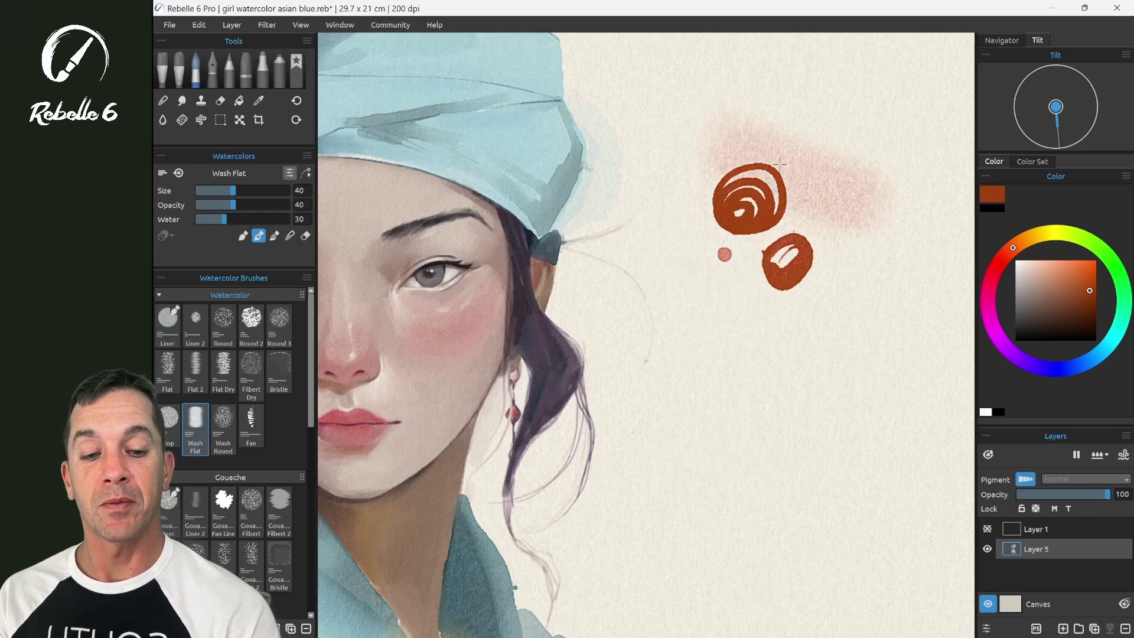
left_click_drag(821, 83, 655, 367)
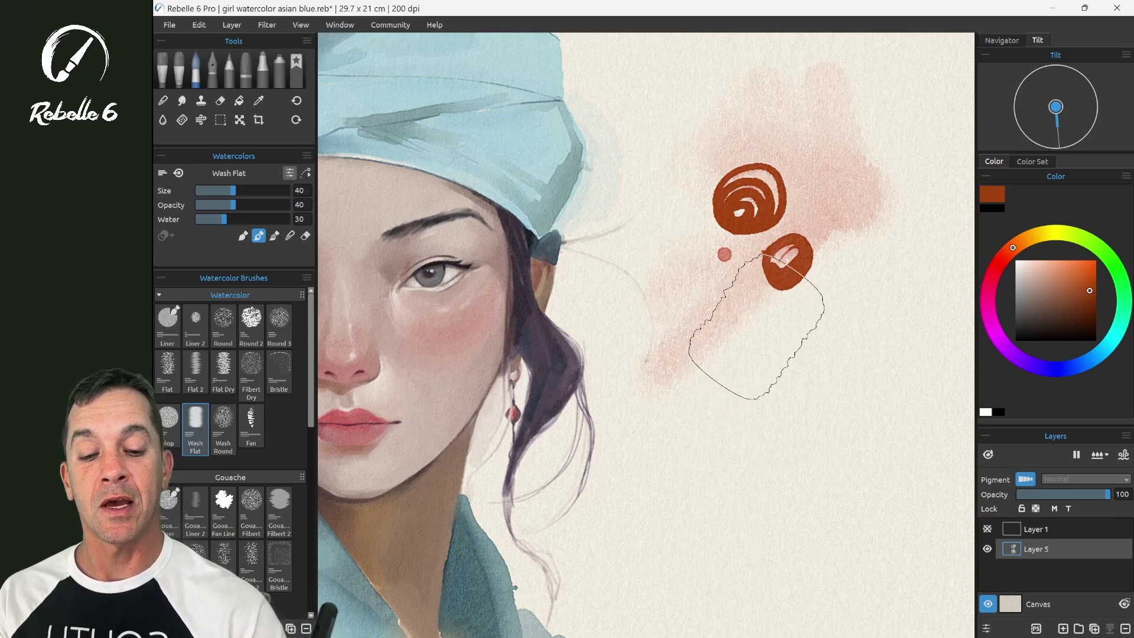
- Deepen the pink washes around the red marks; set cursor override to Auto, crosshair-while-painting off
left_click_drag(759, 313, 758, 298)
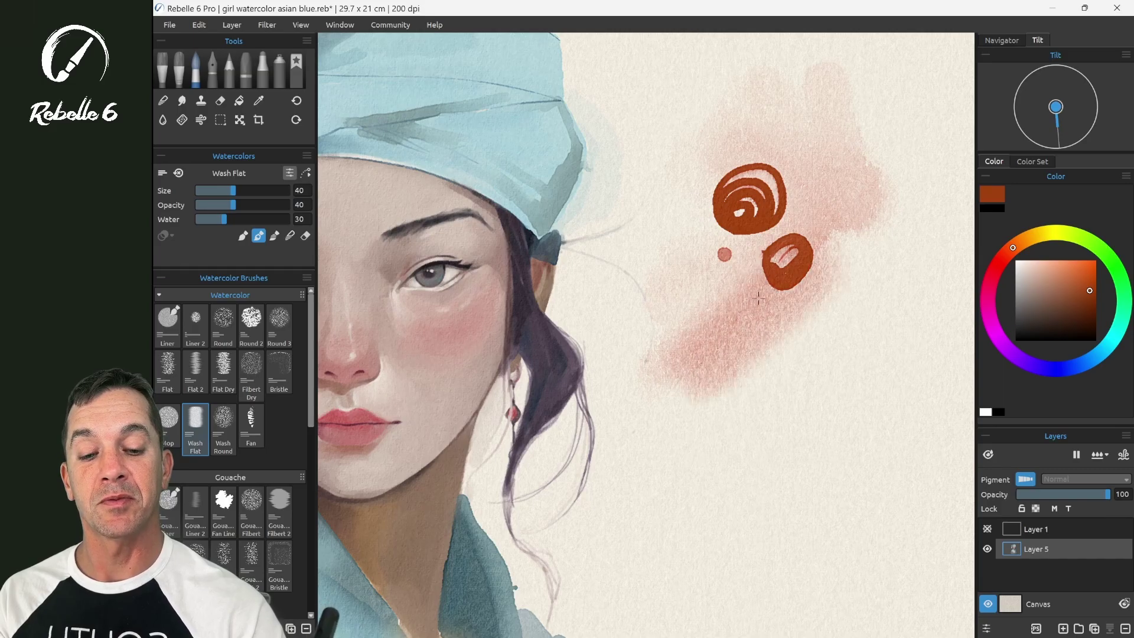
left_click_drag(789, 202, 726, 228)
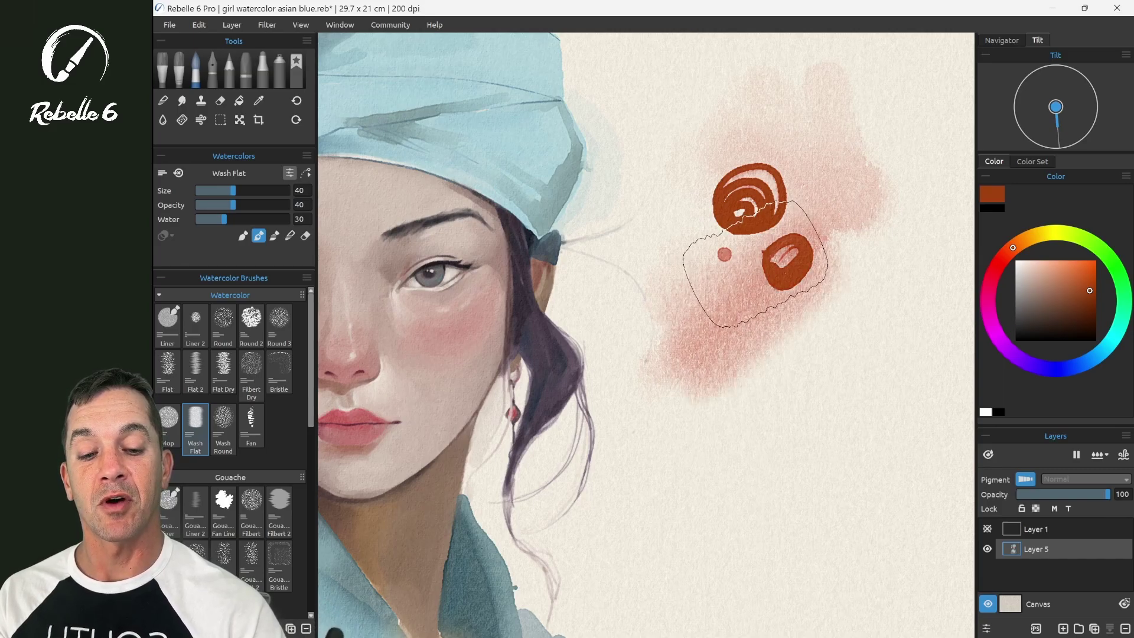
key("ctrl+comma")
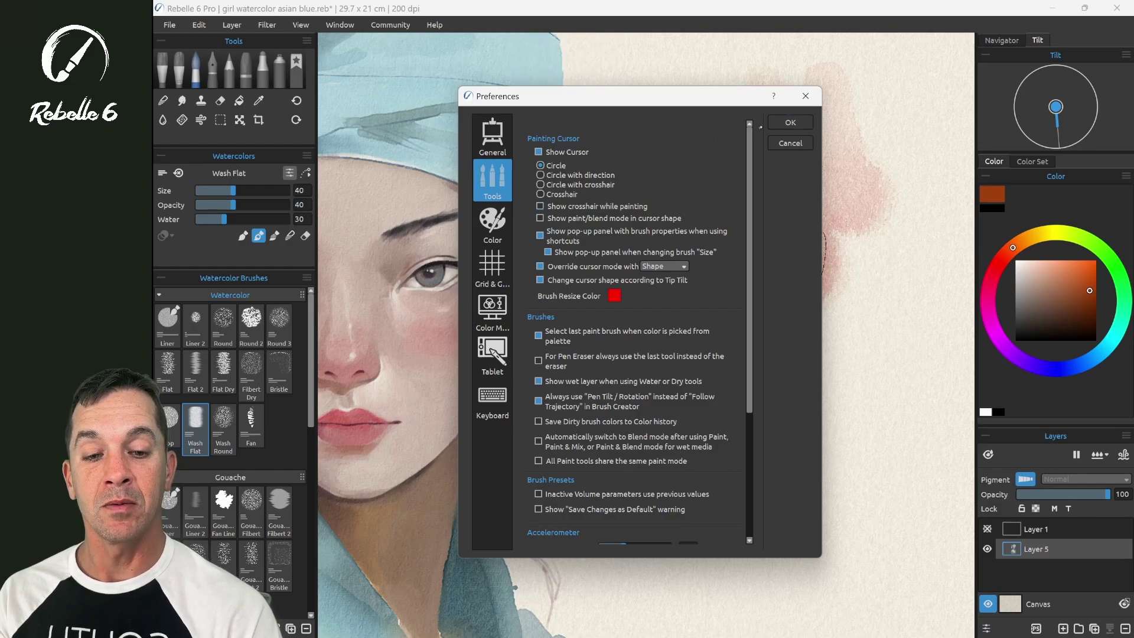
left_click(790, 123)
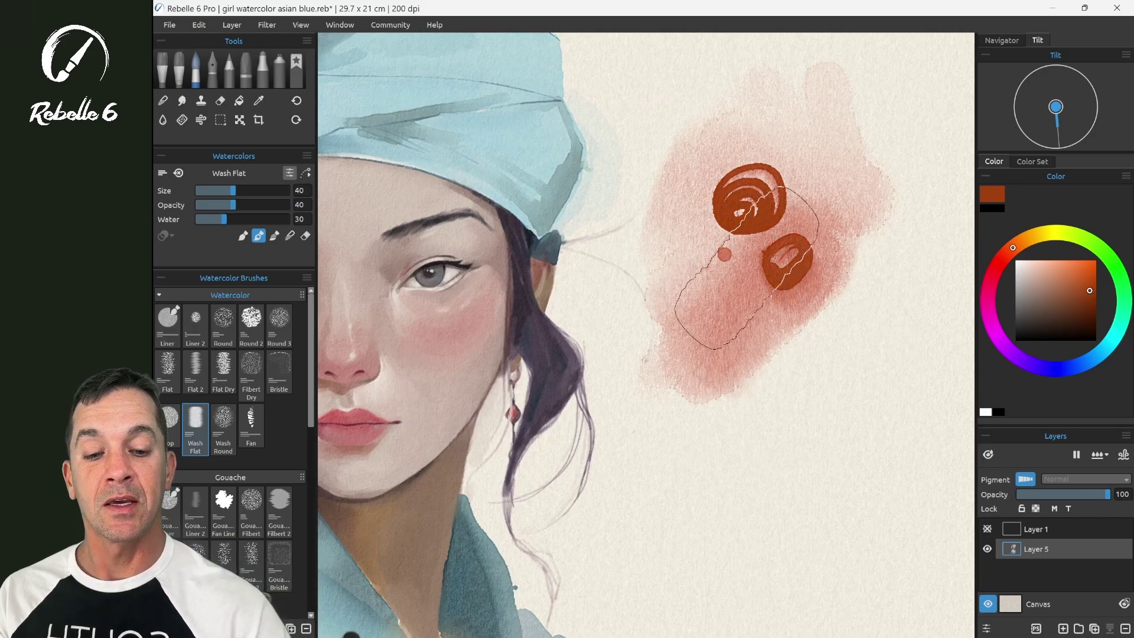
mouse_move(745, 267)
left_mouse_down()
mouse_move(754, 201)
mouse_move(813, 168)
mouse_move(797, 180)
mouse_move(823, 175)
mouse_move(797, 177)
mouse_move(750, 220)
mouse_move(730, 260)
mouse_move(719, 307)
mouse_move(734, 348)
mouse_move(760, 358)
mouse_move(790, 396)
mouse_move(778, 381)
mouse_move(780, 424)
mouse_move(750, 454)
mouse_move(721, 459)
mouse_move(732, 457)
mouse_move(696, 425)
mouse_move(724, 383)
mouse_move(726, 347)
left_mouse_up()
key("ctrl+k")
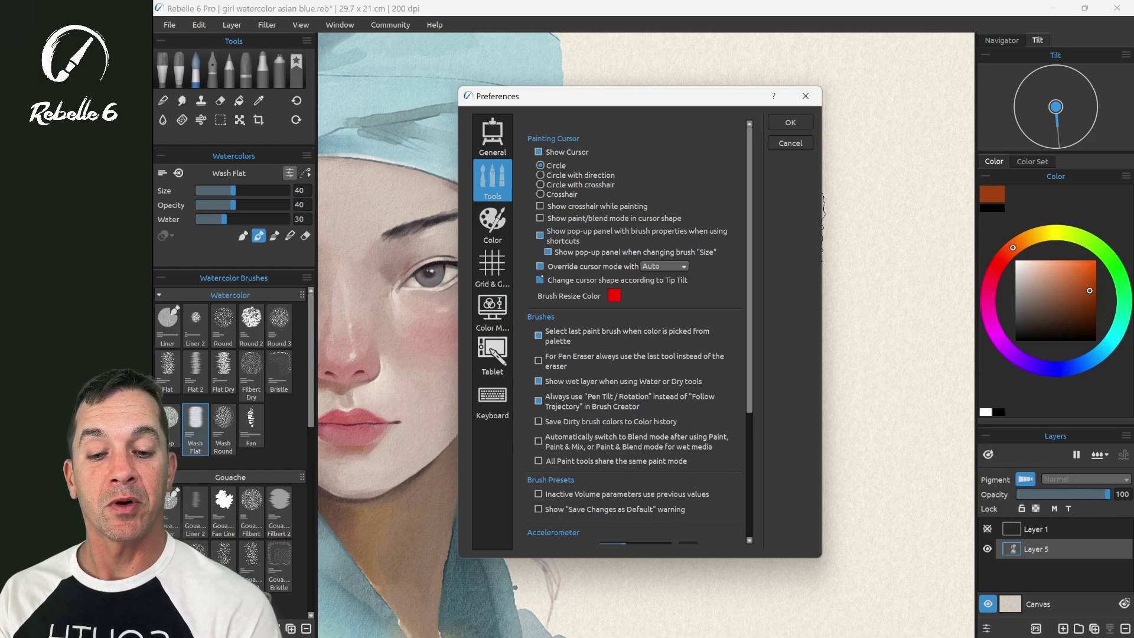
- Paint a solid pink-red wash patch and set the cursor override to Shape following tip tilt
left_click(791, 122)
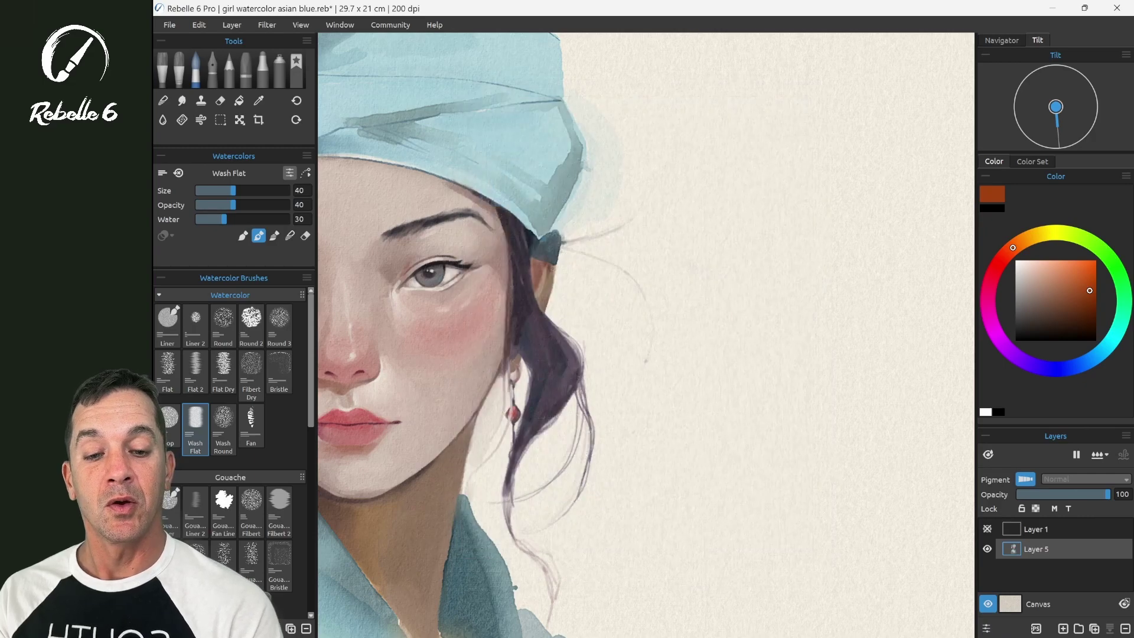
mouse_move(709, 230)
left_mouse_down()
mouse_move(785, 260)
mouse_move(738, 277)
mouse_move(797, 302)
mouse_move(738, 207)
mouse_move(815, 165)
left_mouse_up()
key("ctrl+comma")
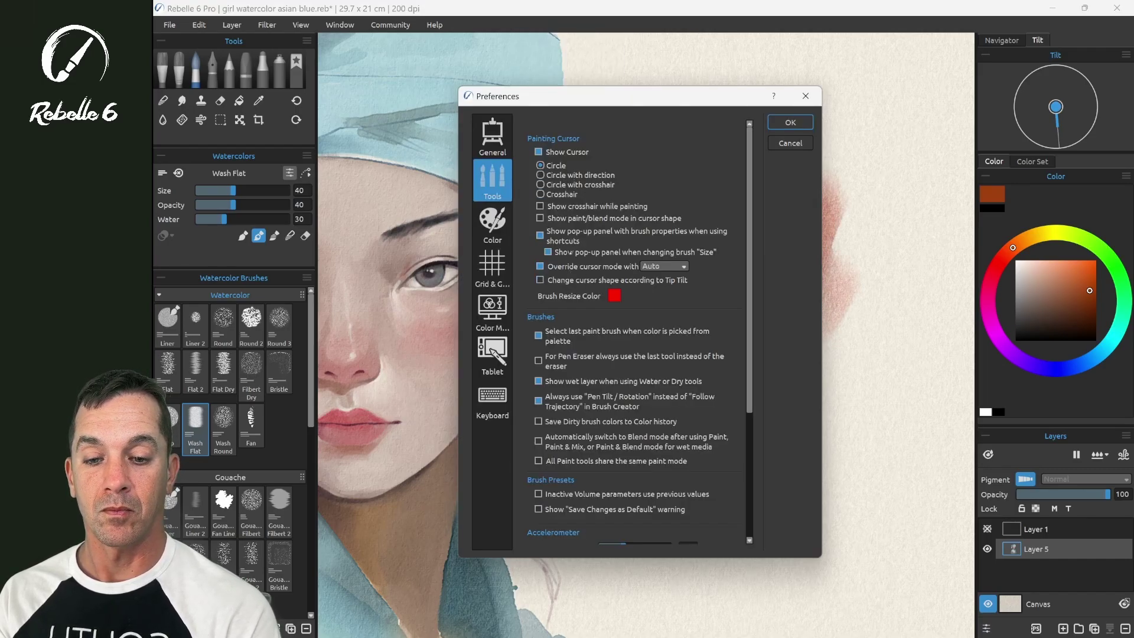
left_click(664, 267)
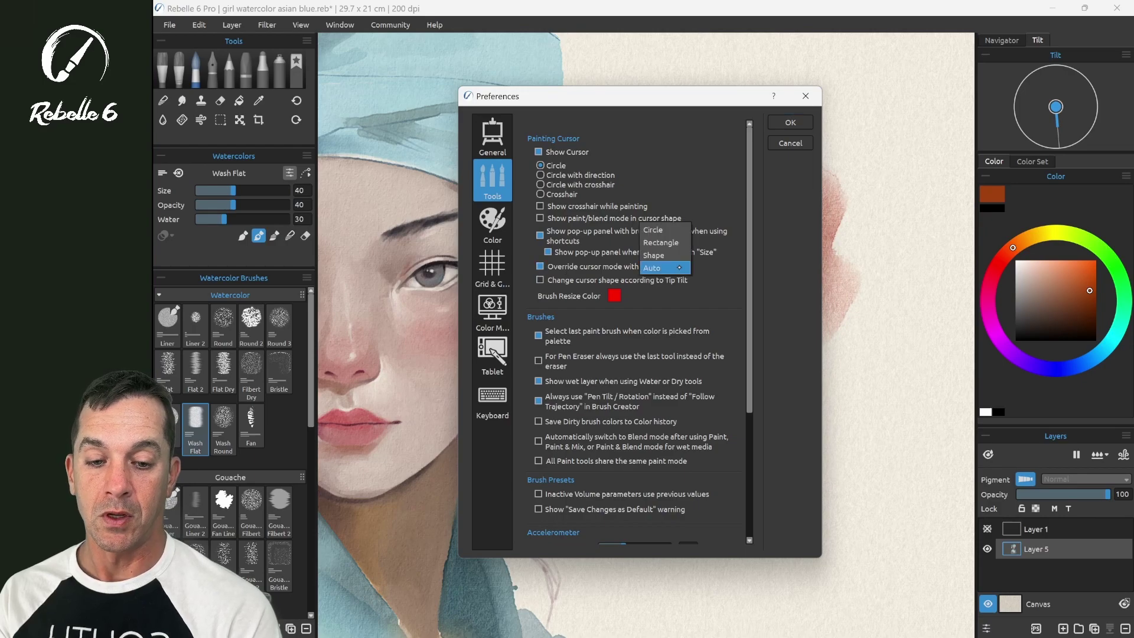
left_click(656, 235)
left_click(791, 122)
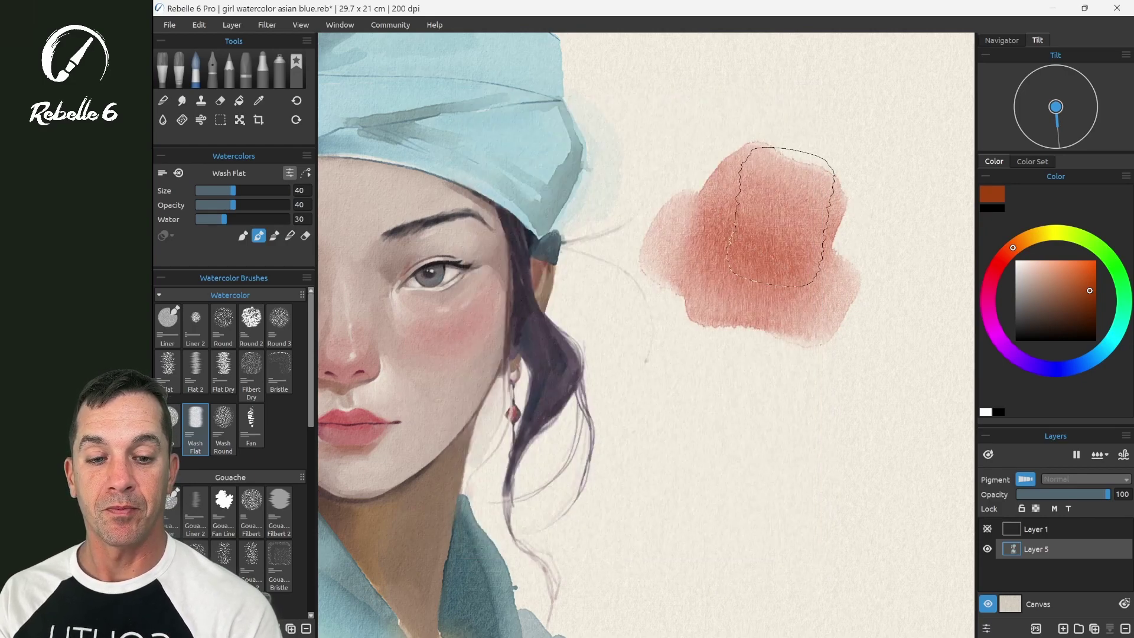
- Replace the red wash blob with a pink wash using the tilted brush shape
key("ctrl+z")
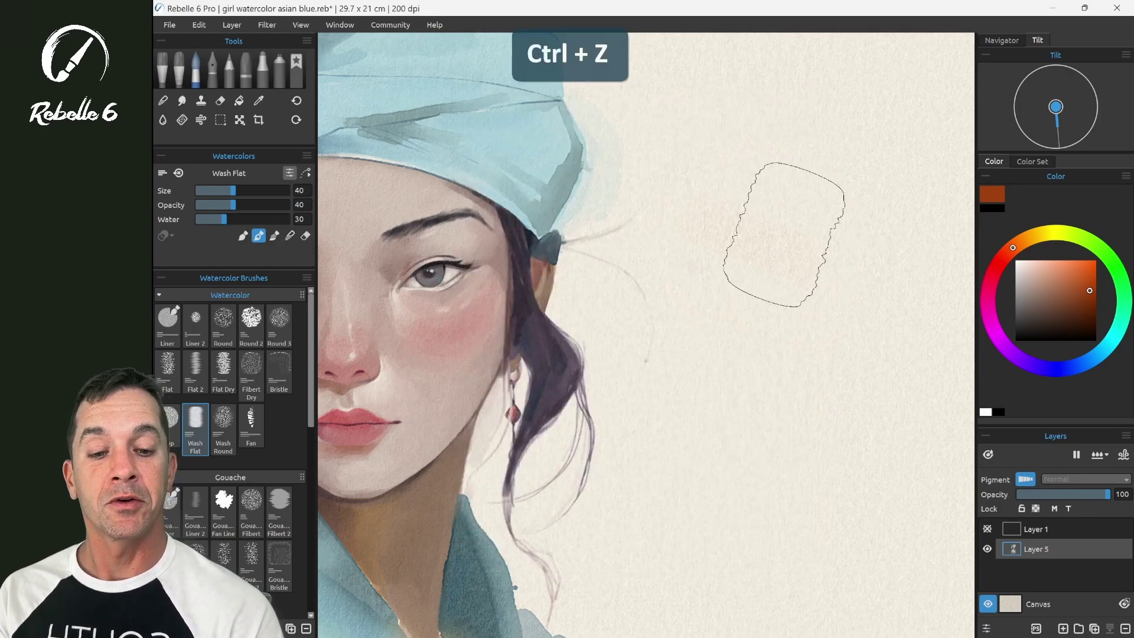
mouse_move(752, 233)
left_mouse_down()
mouse_move(755, 236)
mouse_move(798, 191)
mouse_move(756, 258)
mouse_move(776, 232)
mouse_move(753, 231)
mouse_move(767, 237)
mouse_move(748, 272)
mouse_move(775, 228)
mouse_move(740, 288)
mouse_move(784, 205)
mouse_move(740, 264)
mouse_move(793, 198)
mouse_move(753, 279)
mouse_move(788, 196)
mouse_move(768, 244)
left_mouse_up()
key("ctrl+comma")
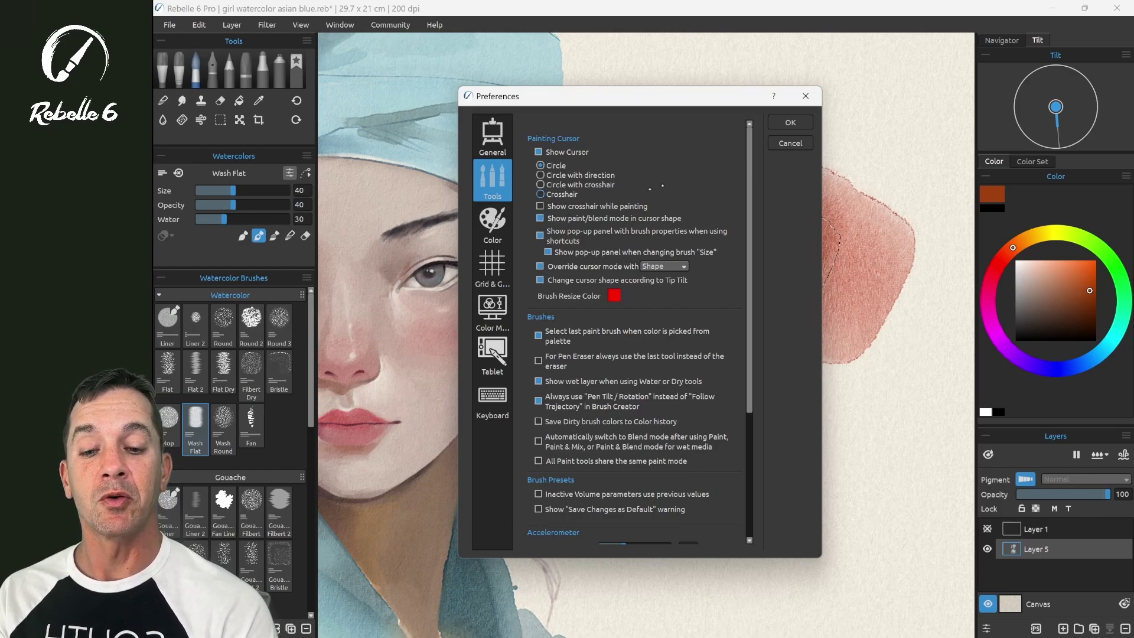
- Keep paint/blend mode shown in the cursor and replace the large red wash with a smaller pink patch
left_click(792, 125)
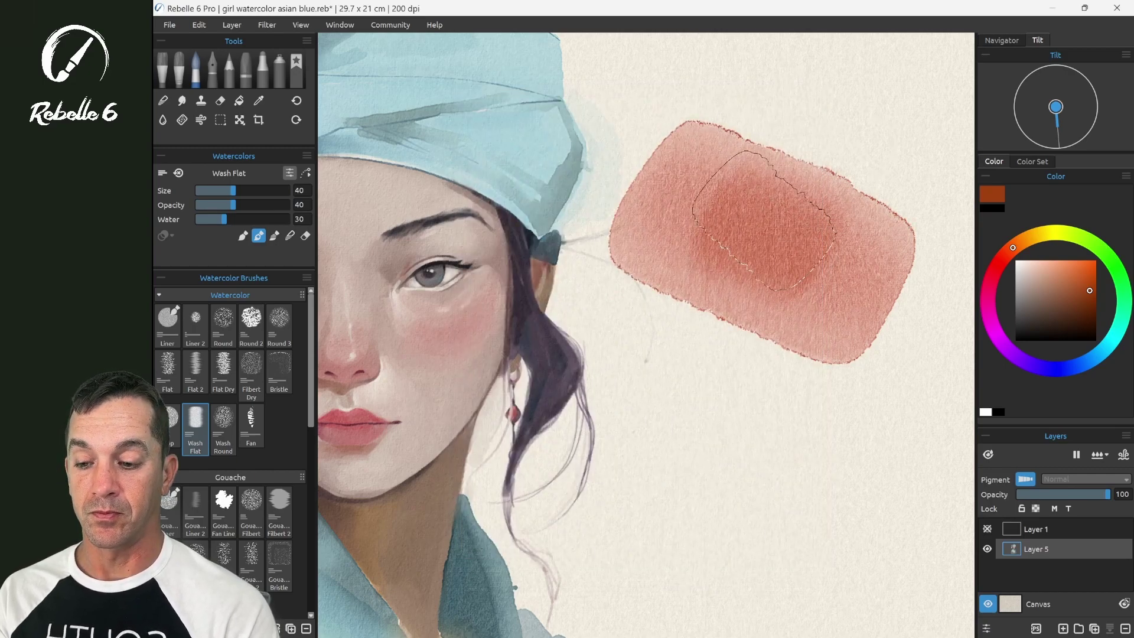
key("ctrl+z")
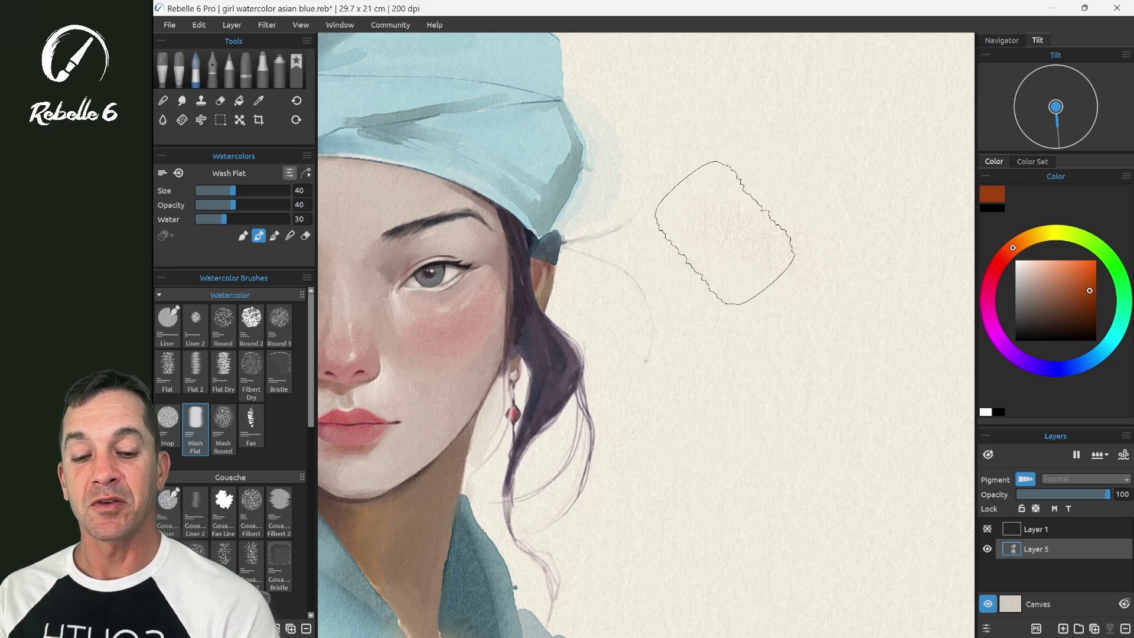
mouse_move(735, 239)
left_mouse_down()
mouse_move(721, 232)
mouse_move(739, 233)
mouse_move(734, 261)
mouse_move(760, 224)
mouse_move(739, 246)
mouse_move(747, 241)
mouse_move(743, 267)
mouse_move(762, 167)
mouse_move(762, 177)
mouse_move(796, 161)
mouse_move(785, 183)
mouse_move(777, 170)
left_mouse_up()
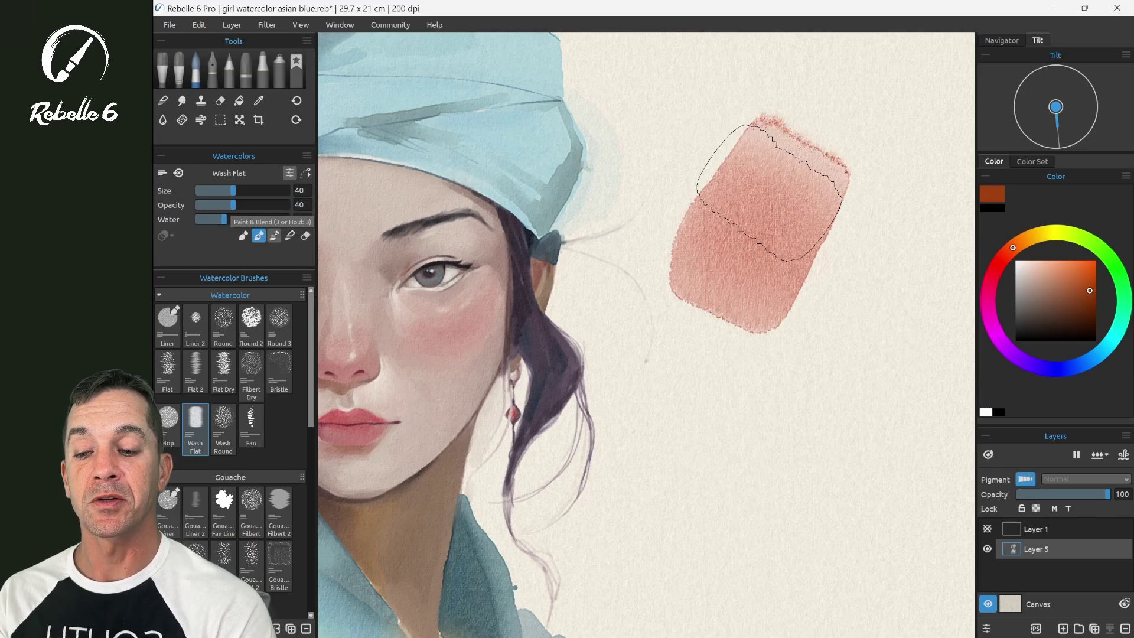
- Switch to blending and spread the red wash edges outward to the left and right
left_click(290, 235)
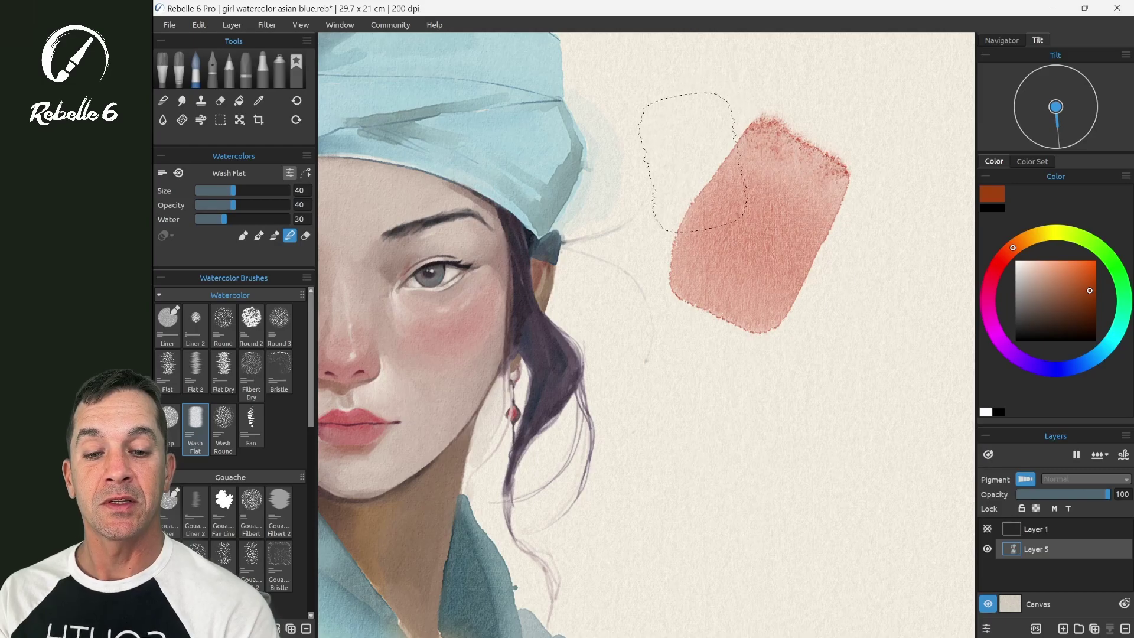
mouse_move(714, 171)
left_mouse_down()
mouse_move(744, 177)
mouse_move(756, 207)
left_mouse_up()
mouse_move(806, 161)
left_mouse_down()
mouse_move(790, 165)
mouse_move(790, 186)
left_mouse_up()
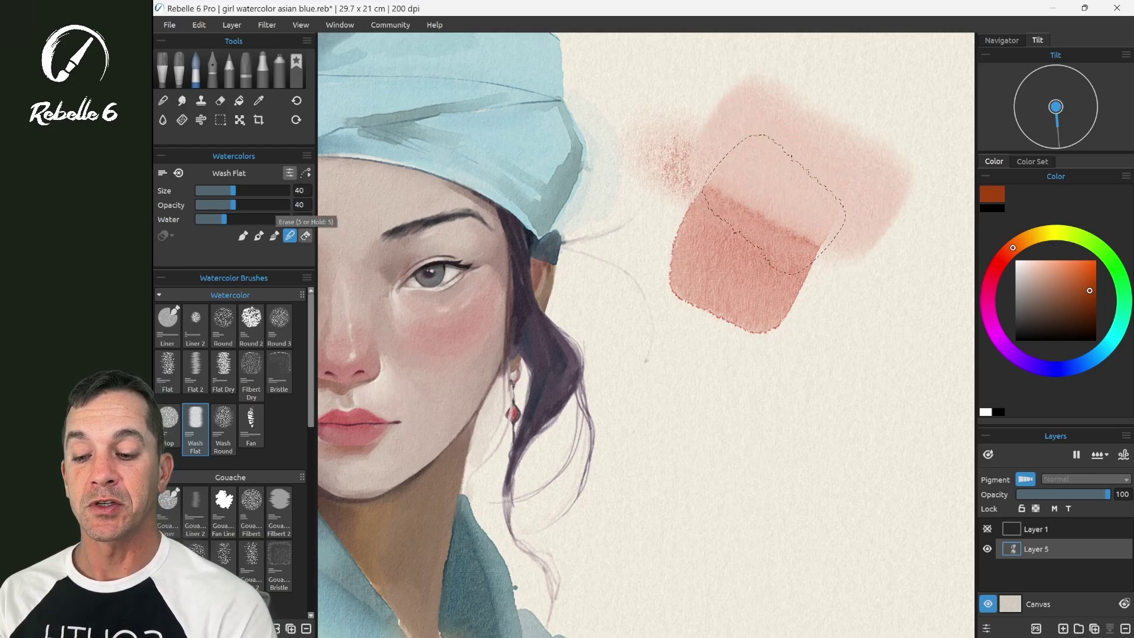
- Erase pigment from the right half of the red wash, then resume painting at size 21
key("5")
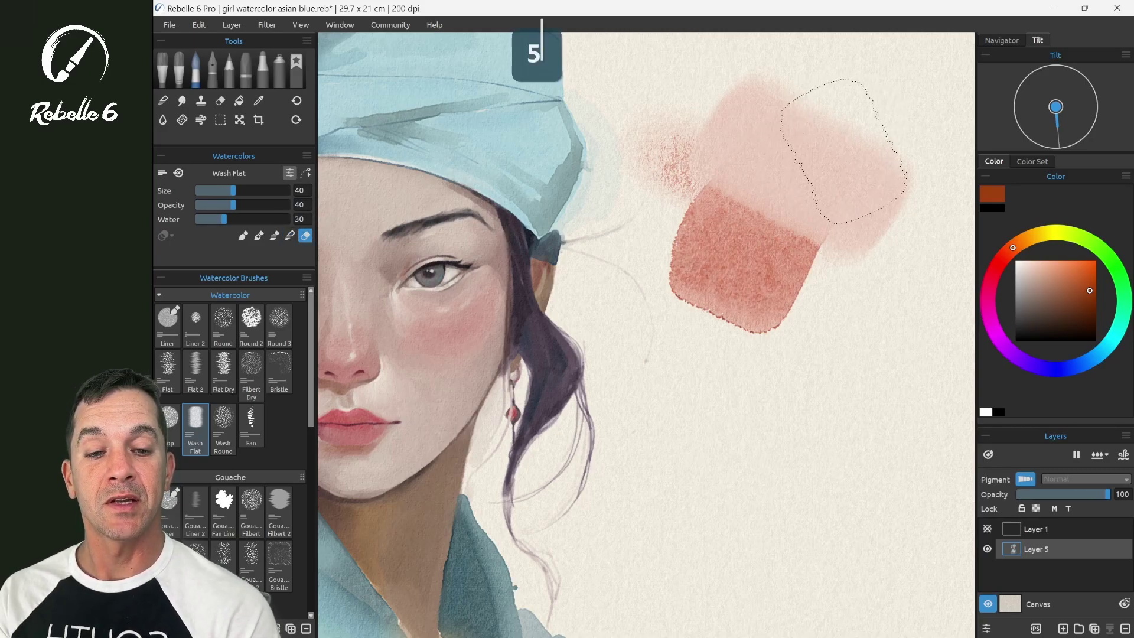
mouse_move(865, 146)
left_mouse_down()
mouse_move(774, 315)
mouse_move(855, 203)
mouse_move(840, 227)
left_mouse_up()
mouse_move(852, 177)
left_mouse_down()
mouse_move(771, 278)
mouse_move(759, 278)
left_mouse_up()
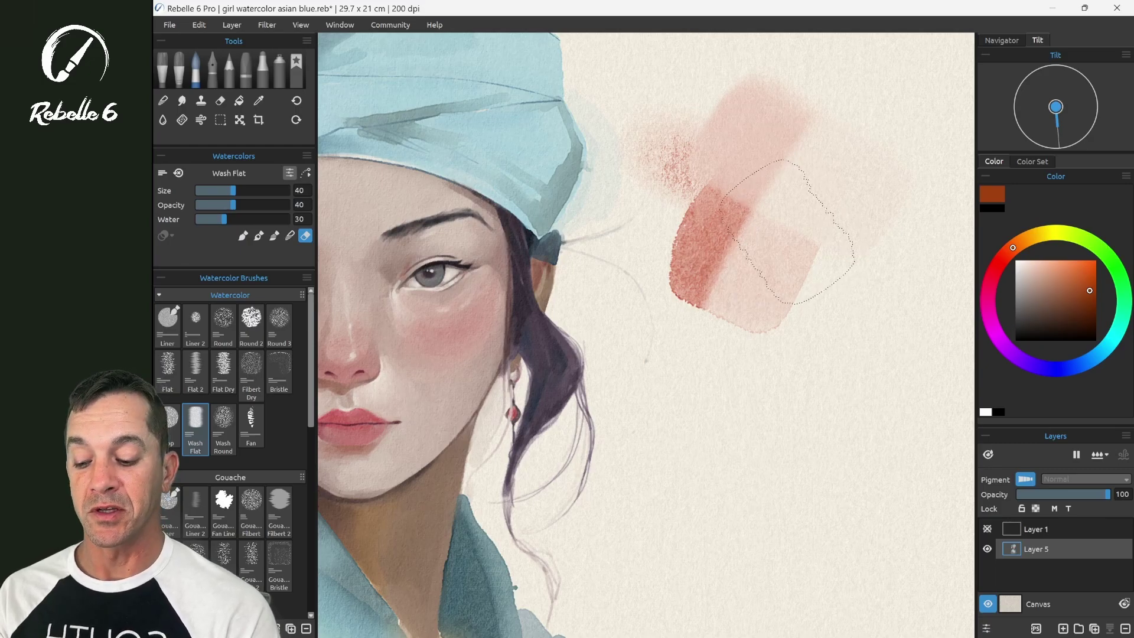
key("m")
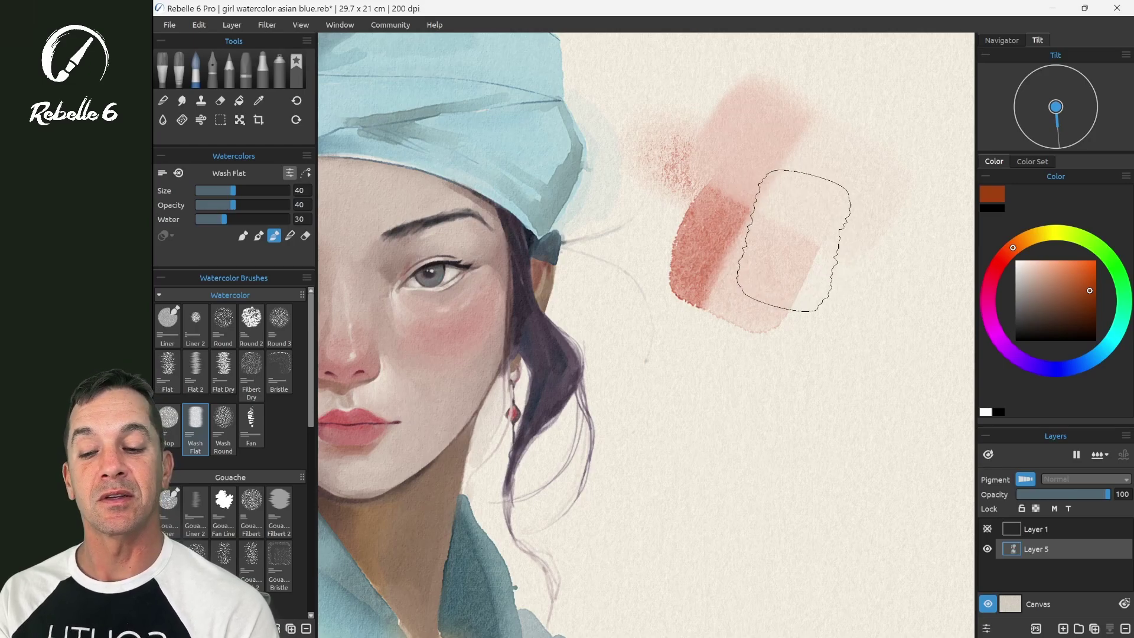
left_click_drag(795, 242, 772, 278)
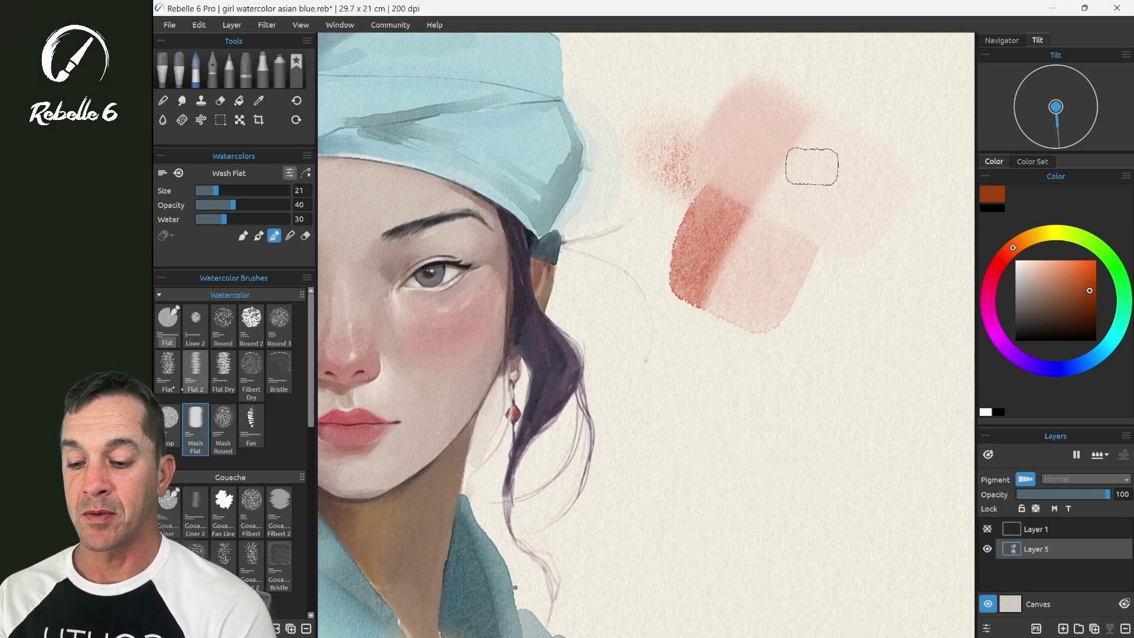
- Switch to the Bristle brush, paint a zigzag test stroke, and open its Brush Creator
left_click(281, 371)
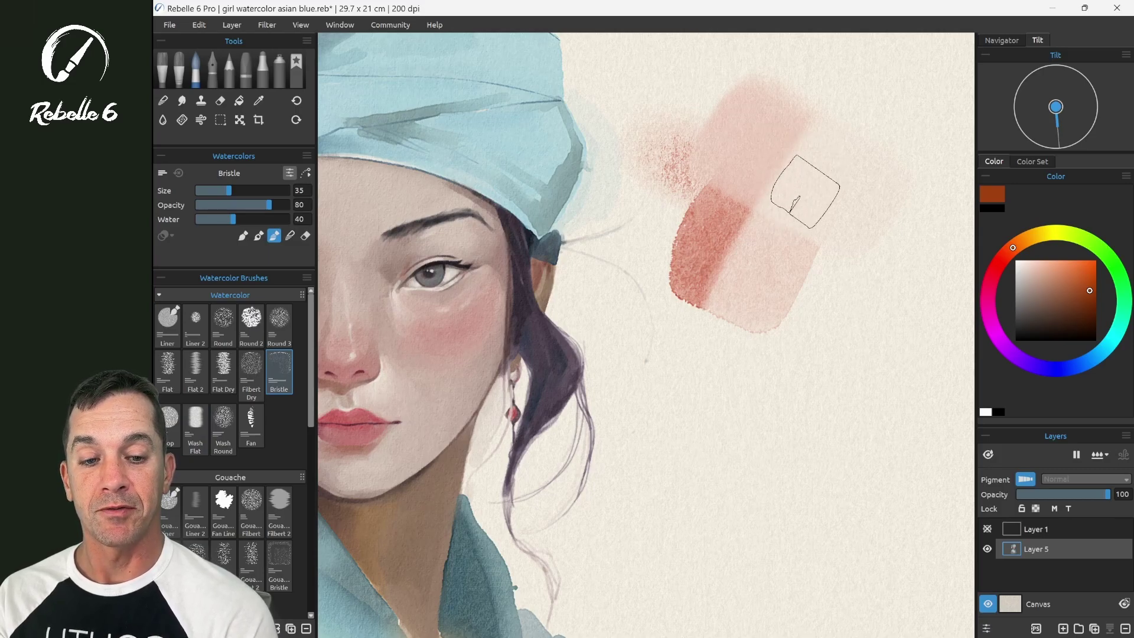
left_click_drag(791, 177, 845, 289)
left_click(289, 172)
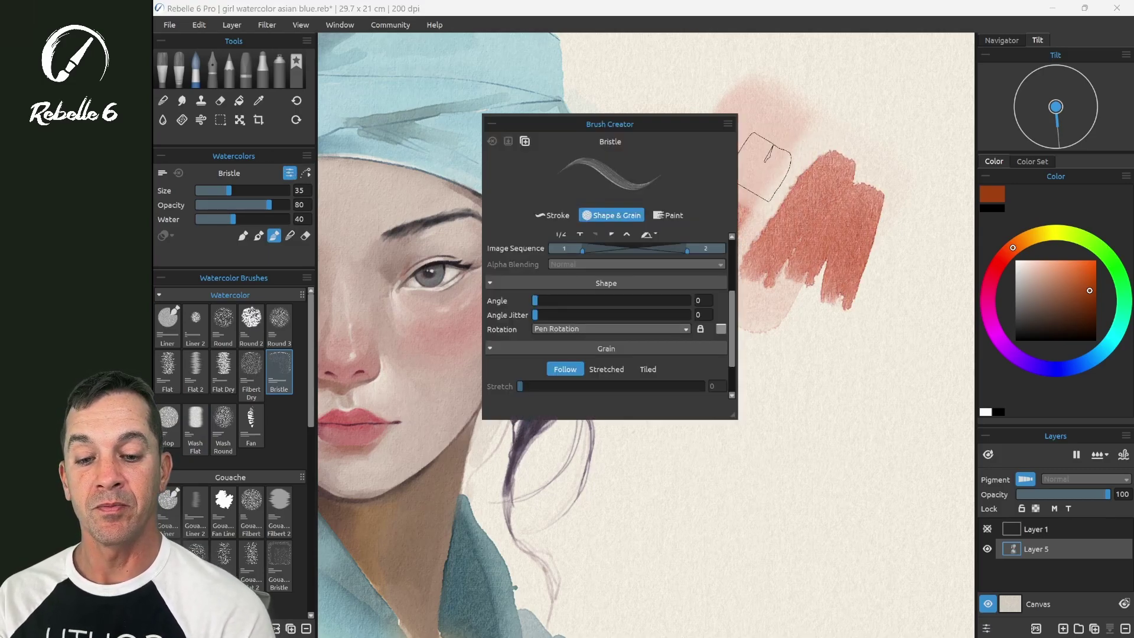
- Move and enlarge the Brush Creator panel, then step through Bristle's two shape images
mouse_move(667, 124)
left_mouse_down()
mouse_move(709, 112)
mouse_move(636, 128)
mouse_move(633, 144)
left_mouse_up()
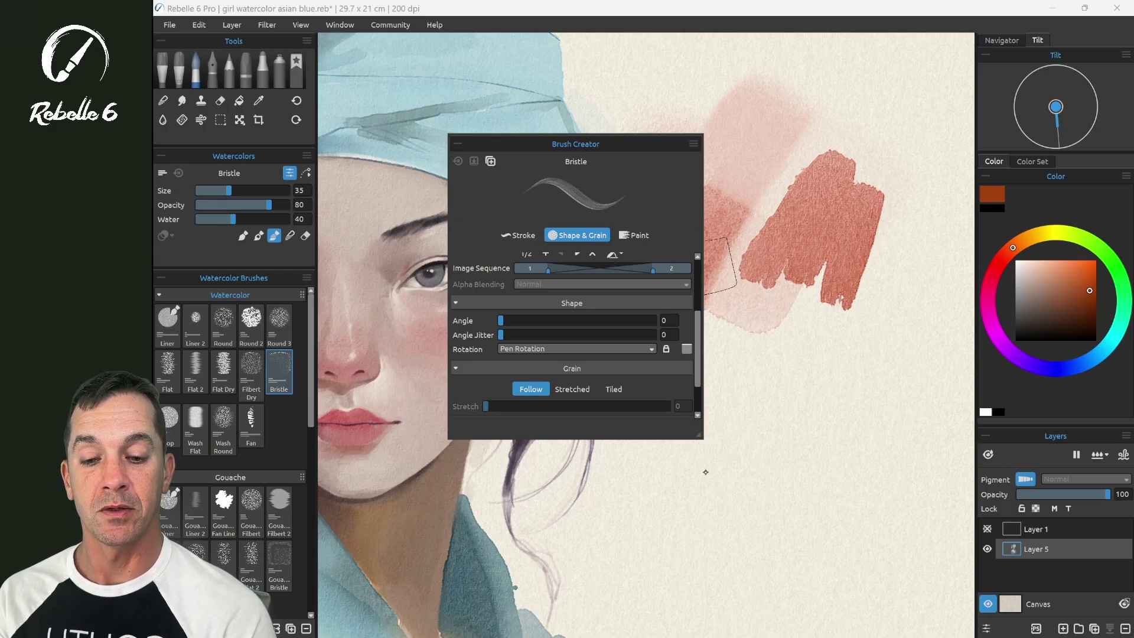
left_click_drag(698, 437, 709, 575)
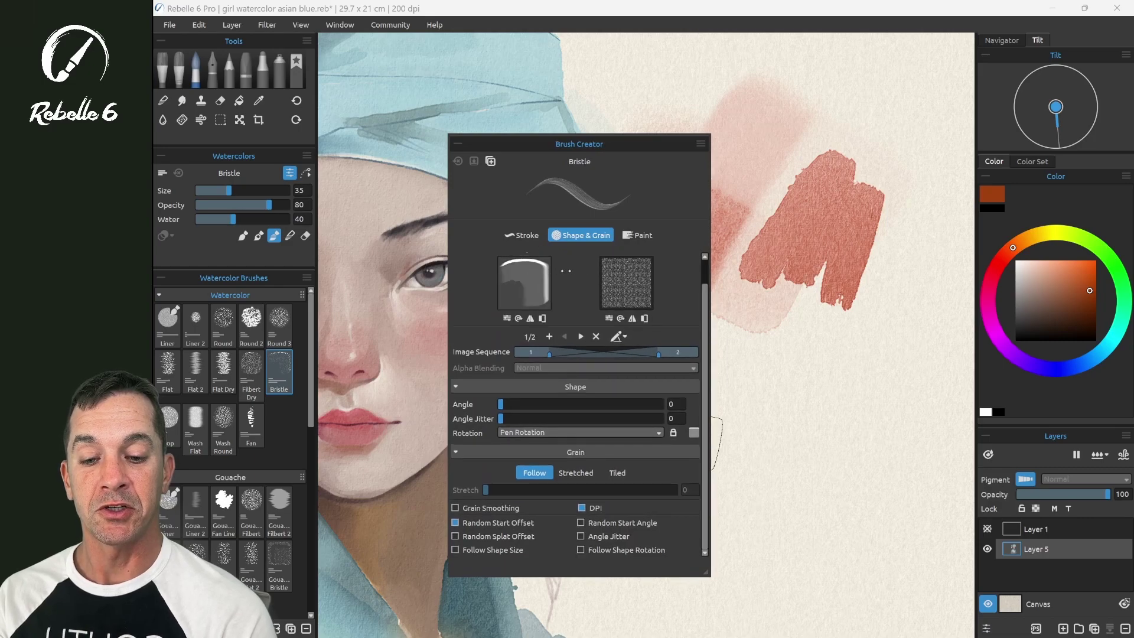
left_click(580, 336)
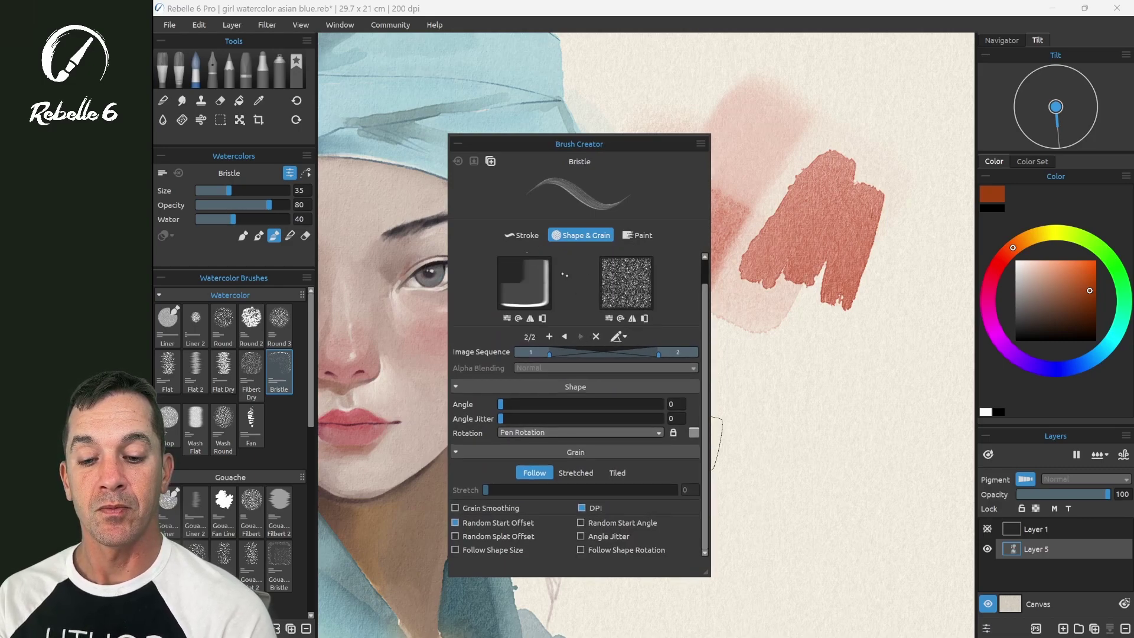
left_click(565, 336)
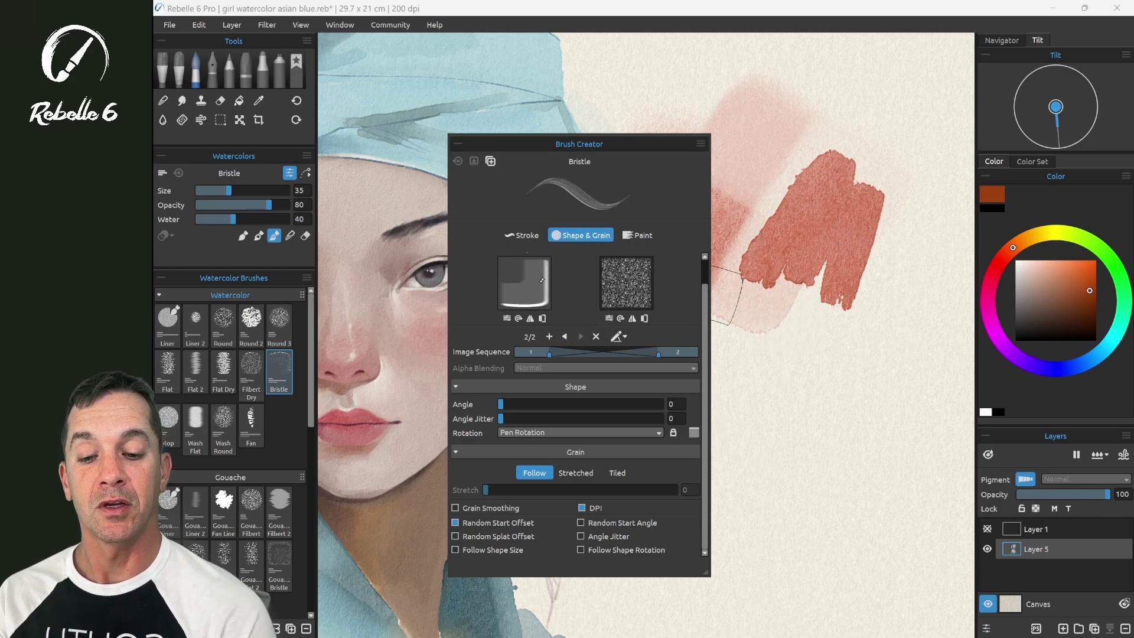
left_click(565, 336)
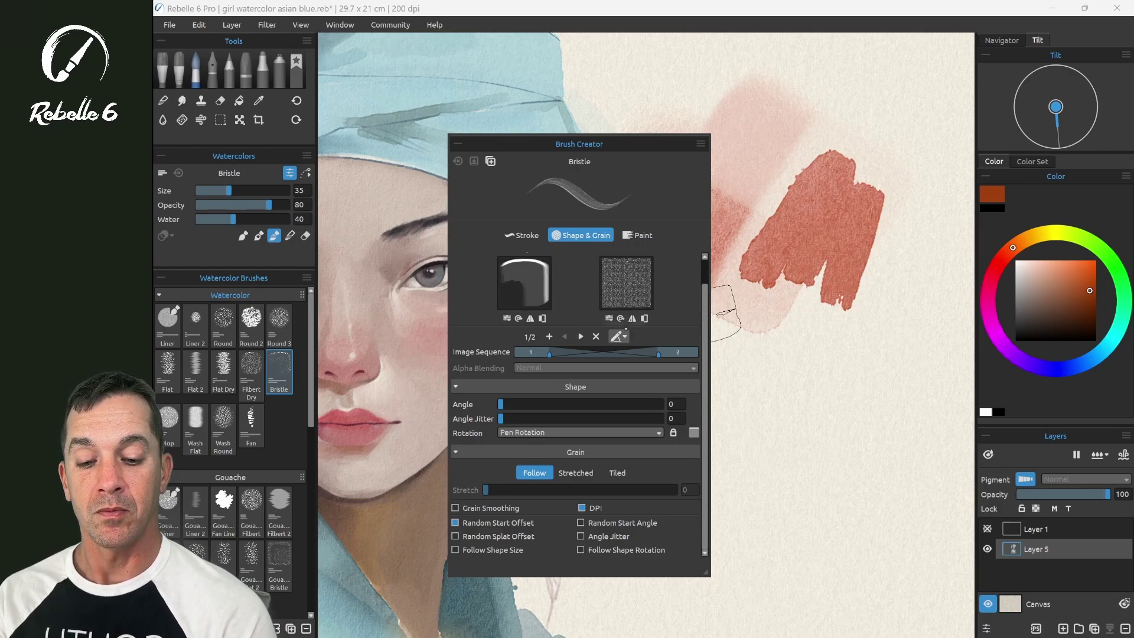
- In Brush Creator's Paint settings, set Cursor Mode to Shape
left_click(638, 235)
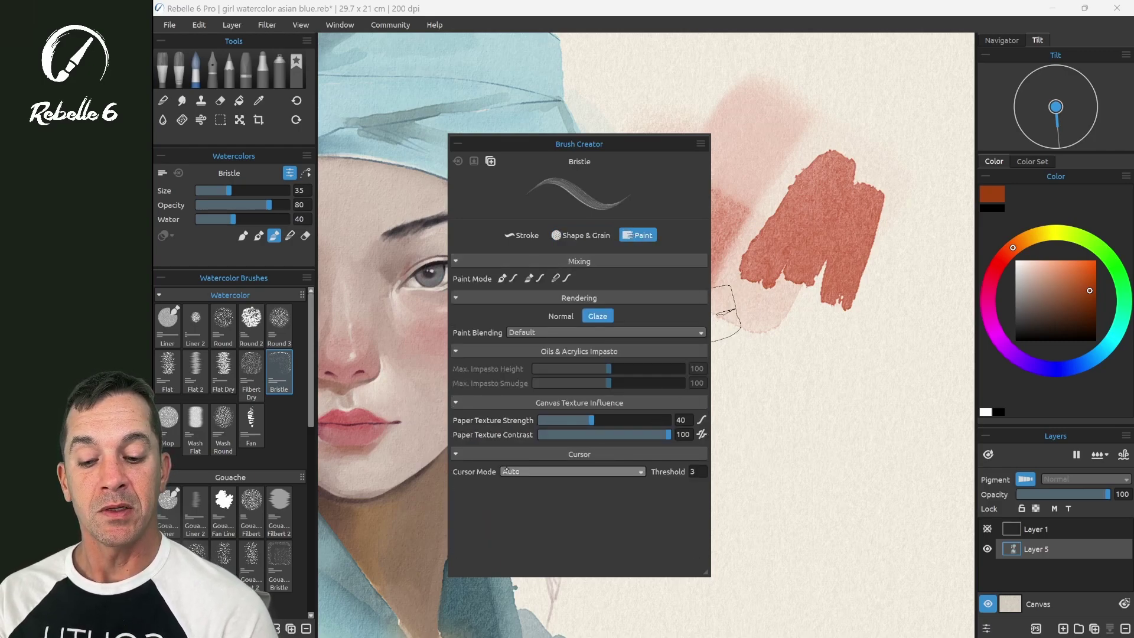
left_click(636, 468)
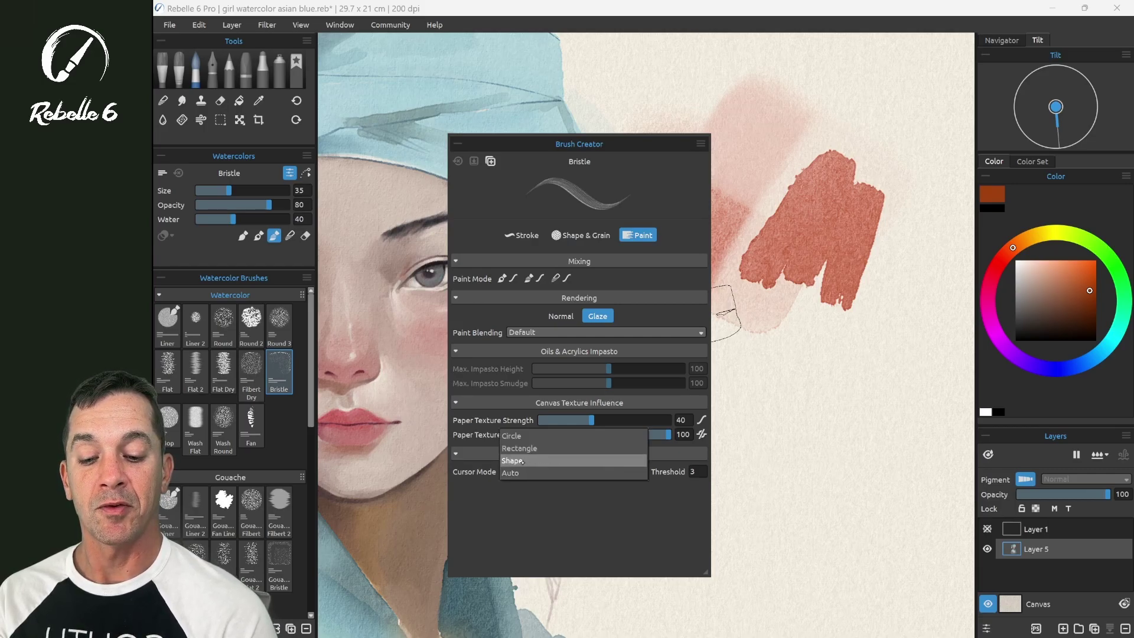
left_click(522, 462)
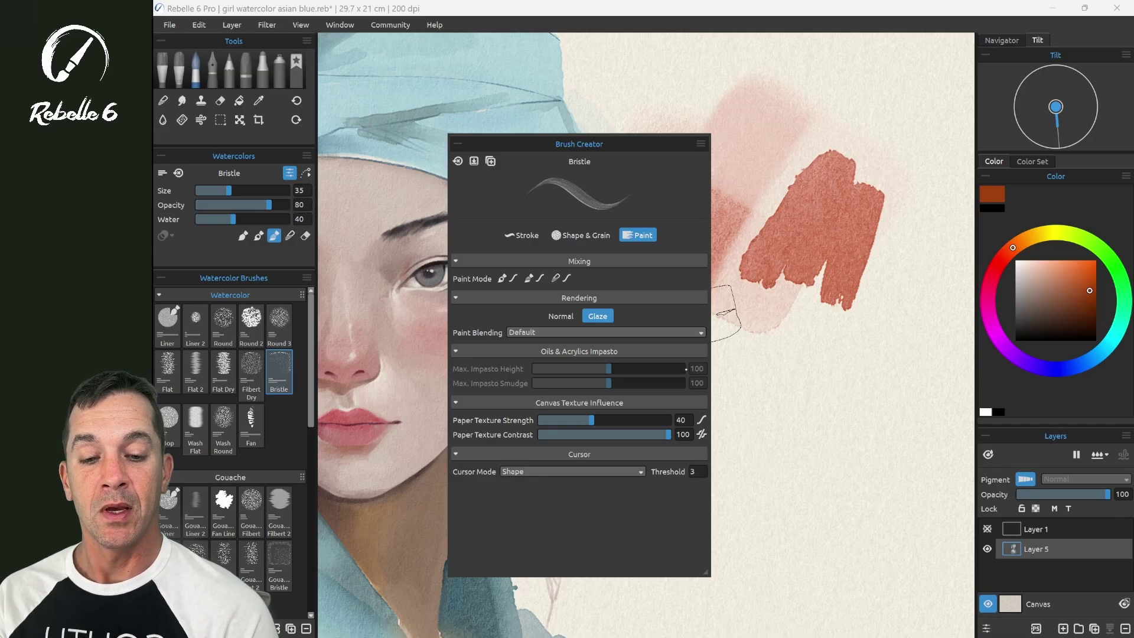
- Set the cursor threshold to 10 and paint a small test dab below the red strokes
mouse_move(671, 146)
left_mouse_down()
mouse_move(668, 128)
mouse_move(616, 90)
left_mouse_up()
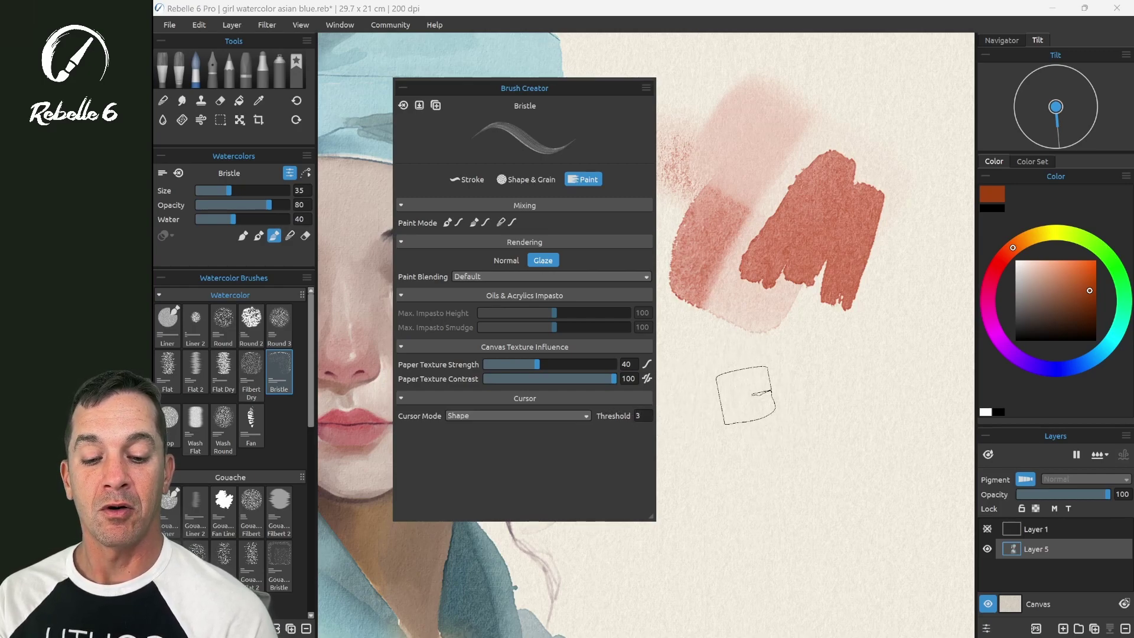
left_click(651, 418)
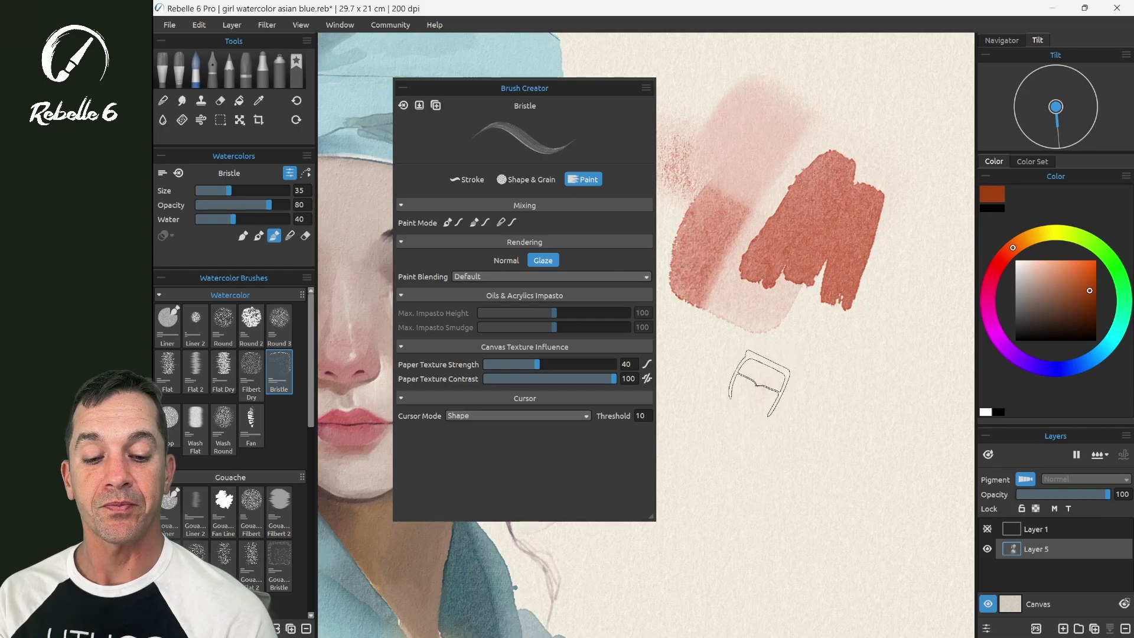
mouse_move(759, 381)
left_mouse_down()
mouse_move(797, 369)
mouse_move(790, 386)
mouse_move(780, 360)
left_mouse_up()
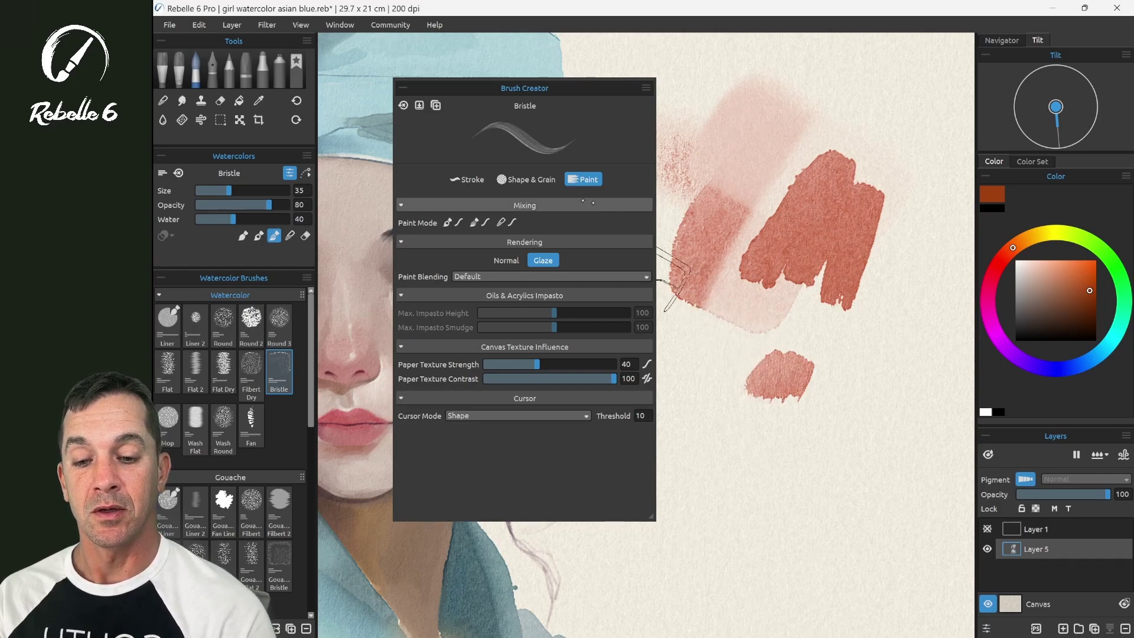
- Delete the Bristle brush's second shape image in Shape & Grain and undo the last dab
left_click(525, 179)
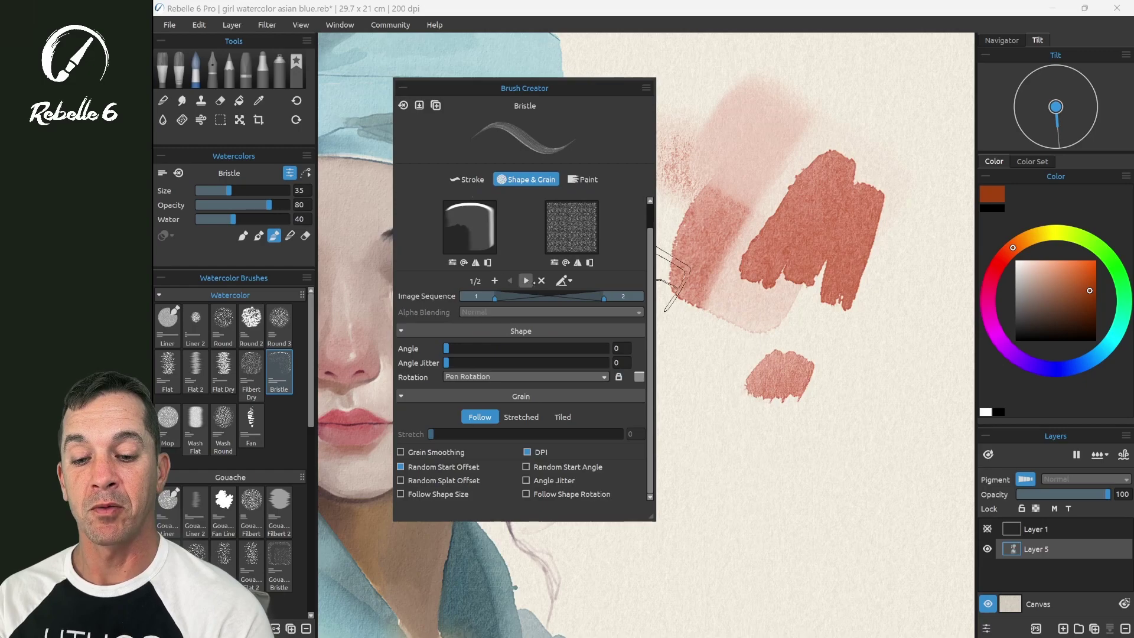
left_click(541, 281)
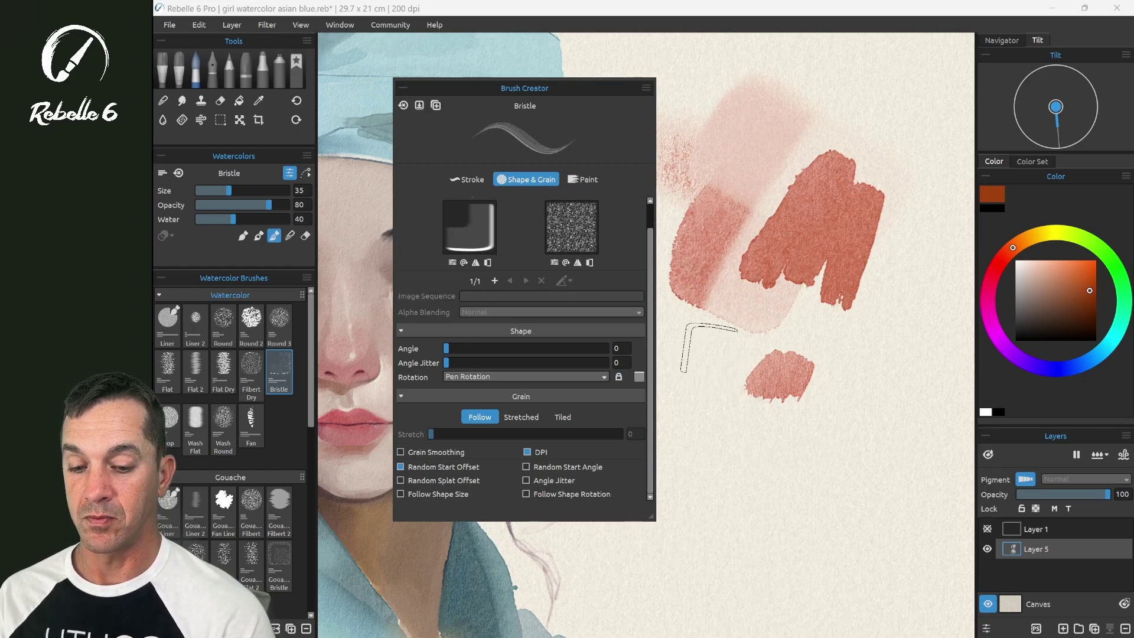
key("ctrl+z")
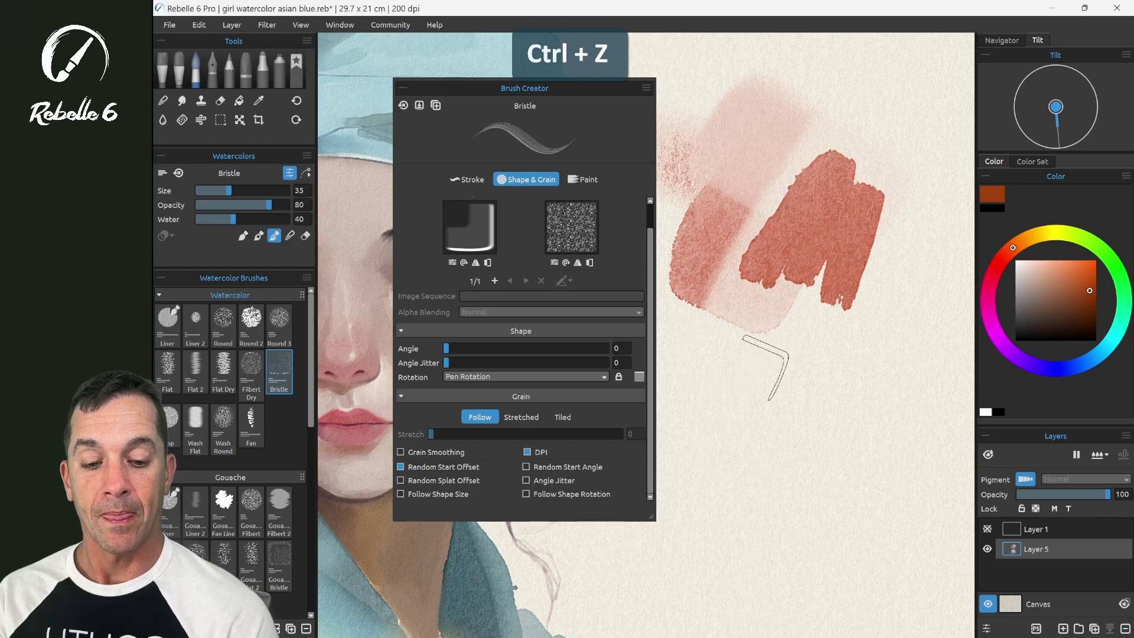
- Paint broad rust-red Bristle test strokes below the earlier red shapes
mouse_move(738, 402)
left_mouse_down()
mouse_move(788, 371)
mouse_move(775, 405)
mouse_move(820, 354)
mouse_move(750, 410)
left_mouse_up()
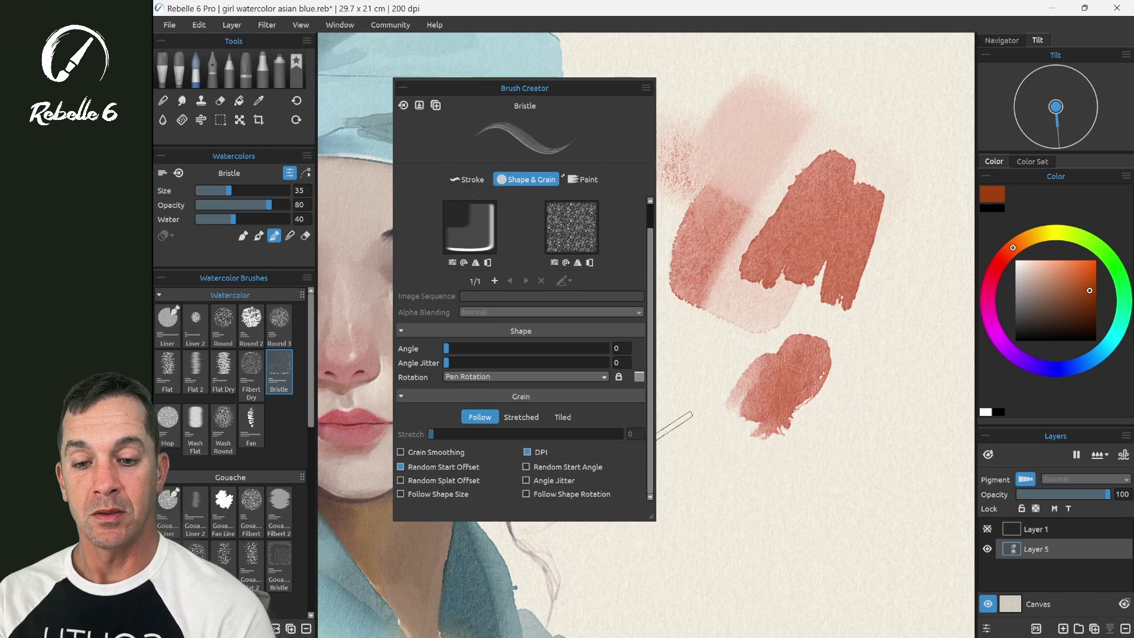
left_click(583, 179)
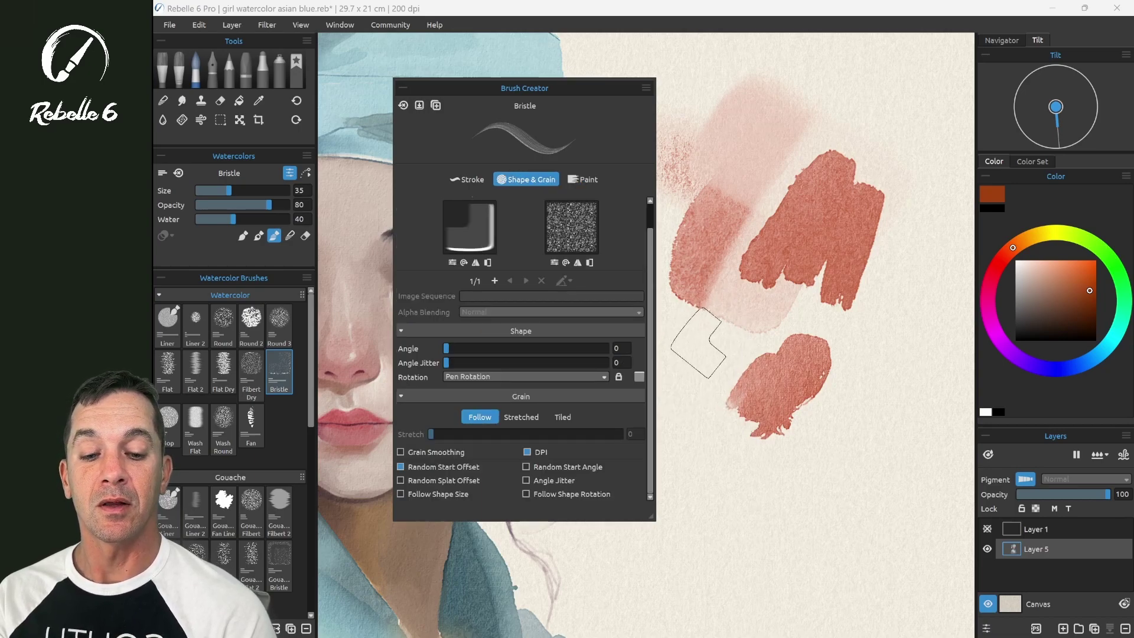
mouse_move(712, 366)
left_mouse_down()
mouse_move(735, 342)
mouse_move(713, 364)
mouse_move(695, 354)
mouse_move(734, 325)
mouse_move(726, 363)
mouse_move(721, 315)
mouse_move(728, 359)
mouse_move(694, 312)
mouse_move(731, 355)
mouse_move(734, 339)
mouse_move(846, 308)
left_mouse_up()
left_click(584, 179)
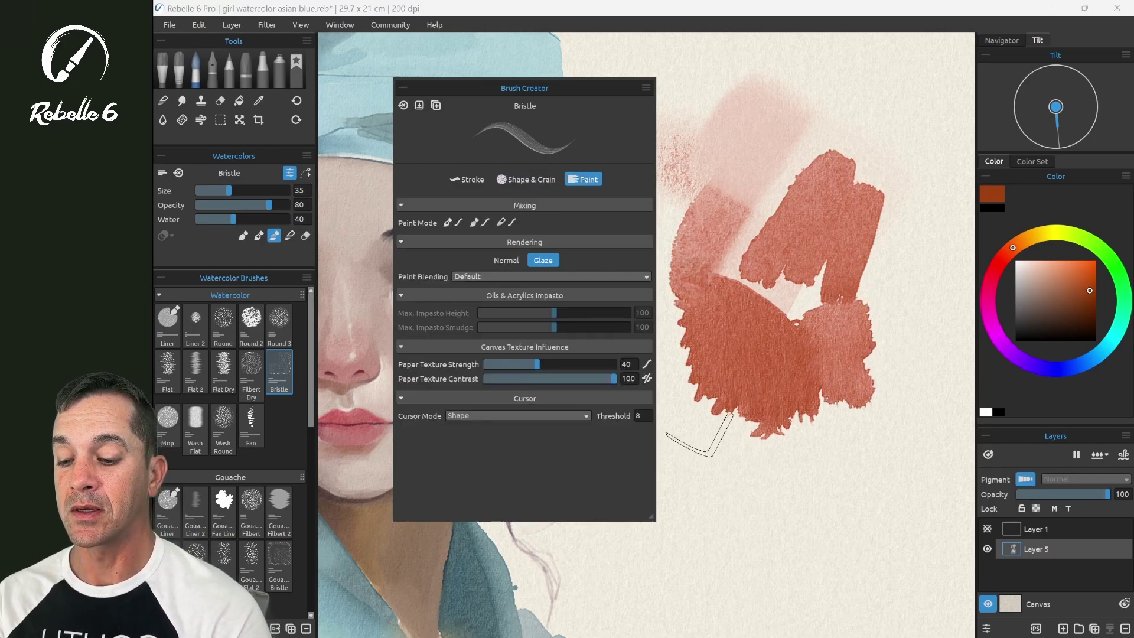
- Switch from Flat to the Gouache Dry 2 brush and paint a test stroke below the red paint
left_click(167, 369)
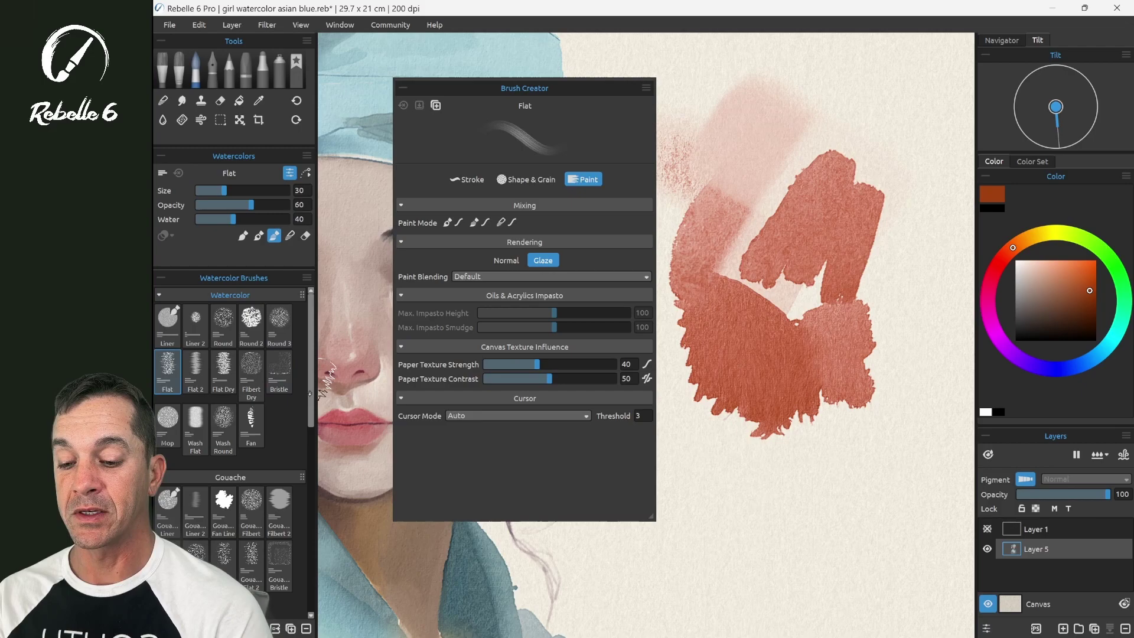
scroll(310, 394, "down", 5)
left_click(168, 363)
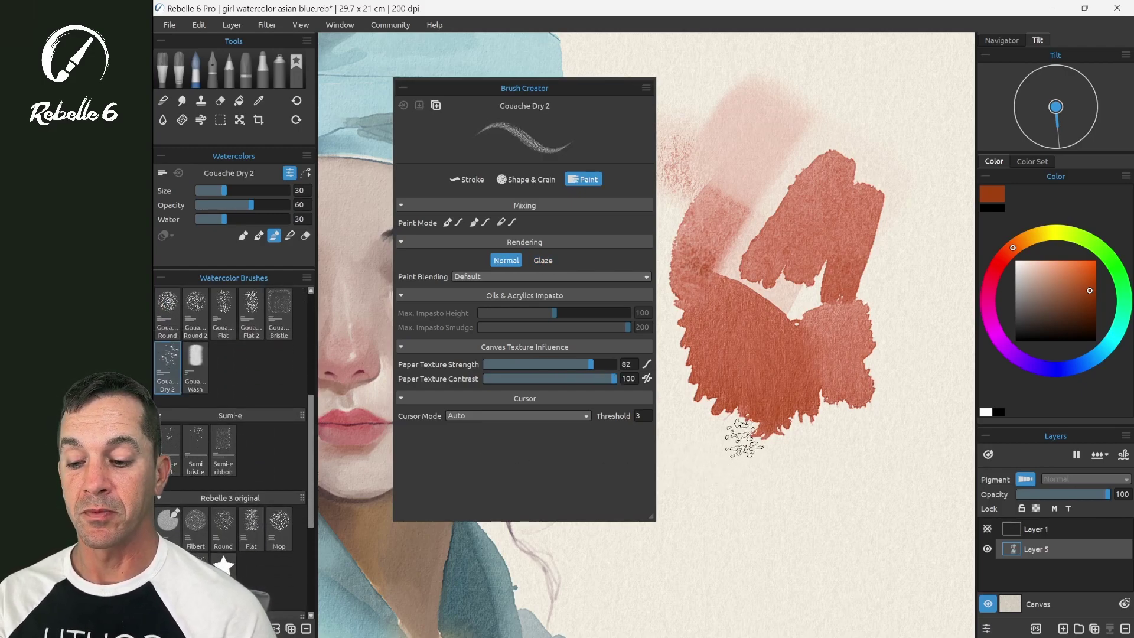
mouse_move(740, 403)
left_mouse_down()
mouse_move(746, 456)
mouse_move(754, 445)
mouse_move(733, 425)
mouse_move(714, 423)
mouse_move(767, 477)
mouse_move(717, 476)
mouse_move(717, 413)
mouse_move(760, 439)
mouse_move(738, 462)
mouse_move(704, 444)
mouse_move(716, 435)
mouse_move(731, 450)
mouse_move(738, 432)
mouse_move(727, 433)
mouse_move(733, 408)
left_mouse_up()
- Change the cursor threshold to 10, then paint a pale pink dab and a heart-shaped stroke
mouse_move(634, 413)
left_mouse_down()
mouse_move(665, 414)
mouse_move(613, 414)
left_mouse_up()
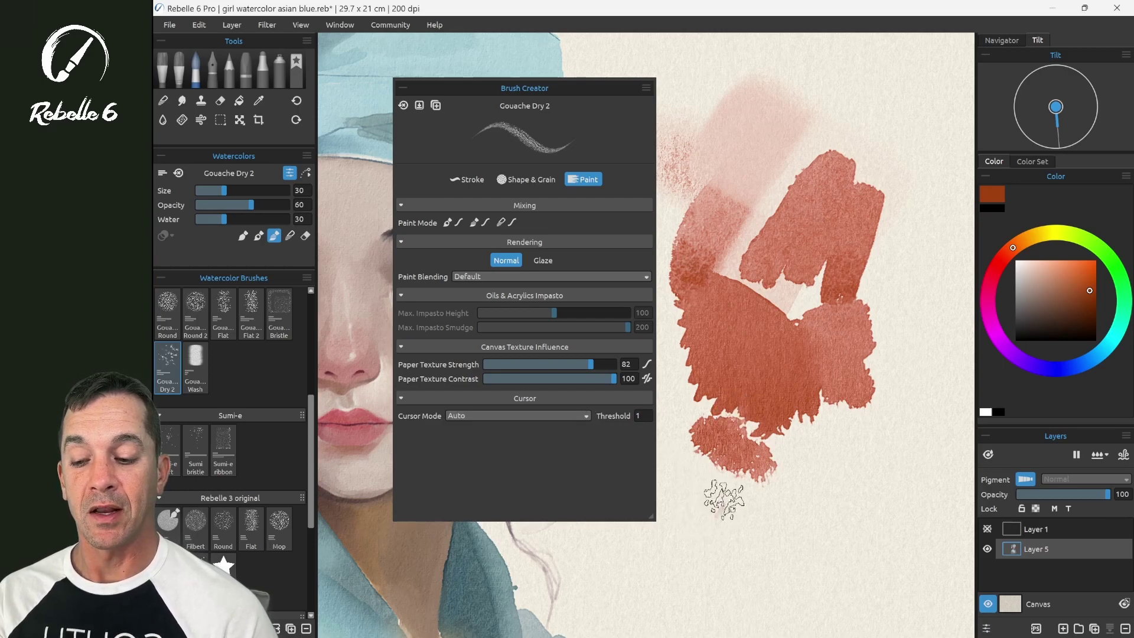
left_click_drag(724, 500, 723, 514)
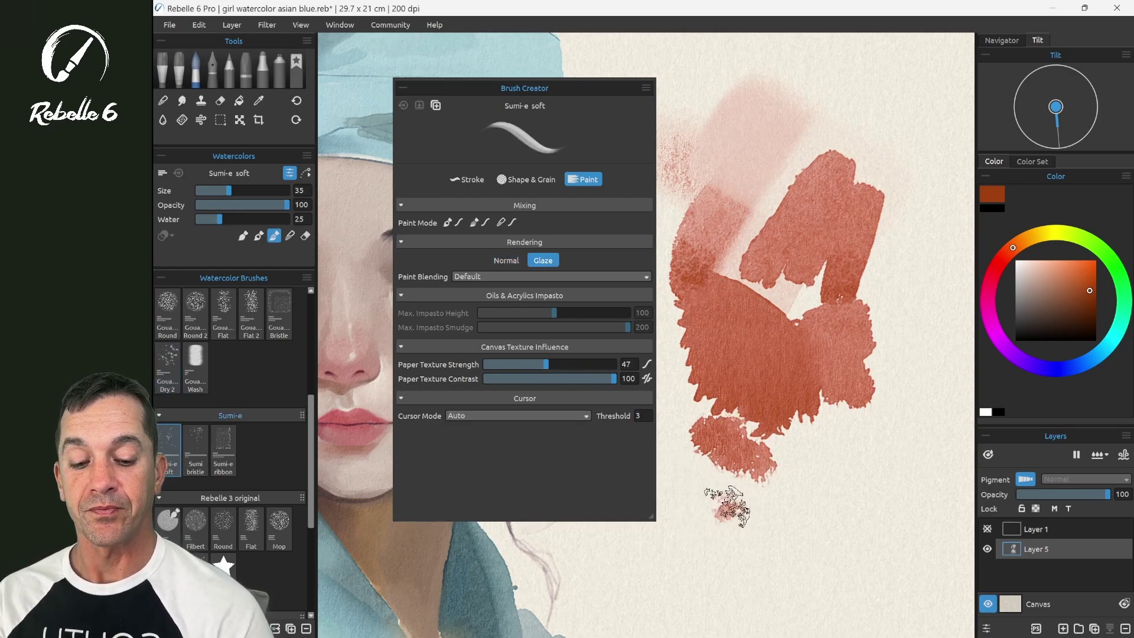
scroll(640, 416, "up", 4)
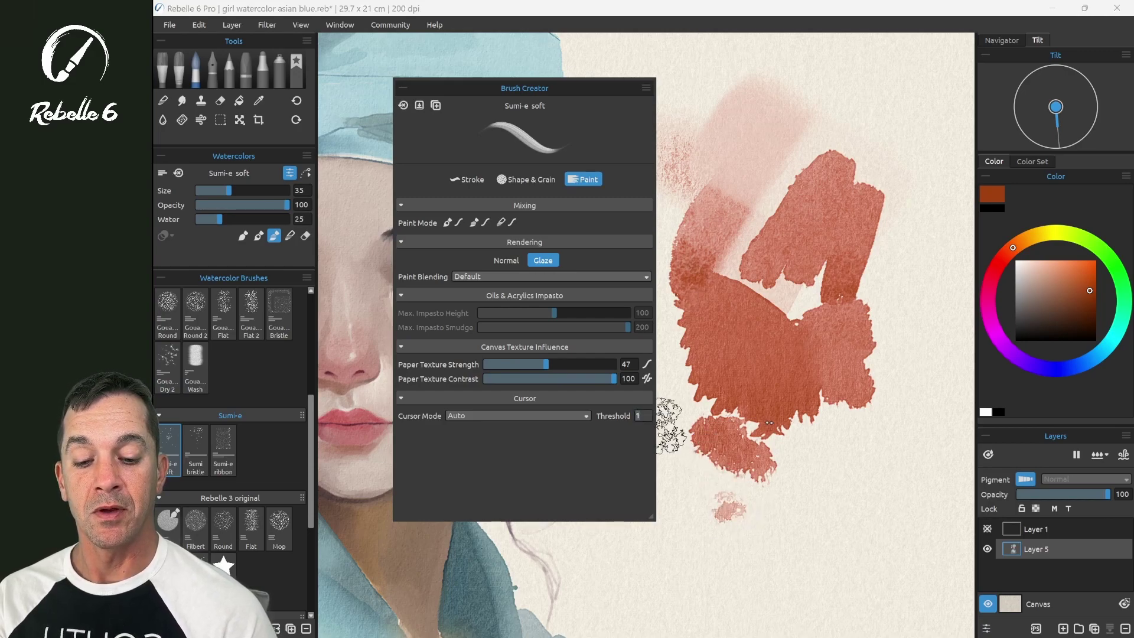
scroll(648, 414, "up", 2)
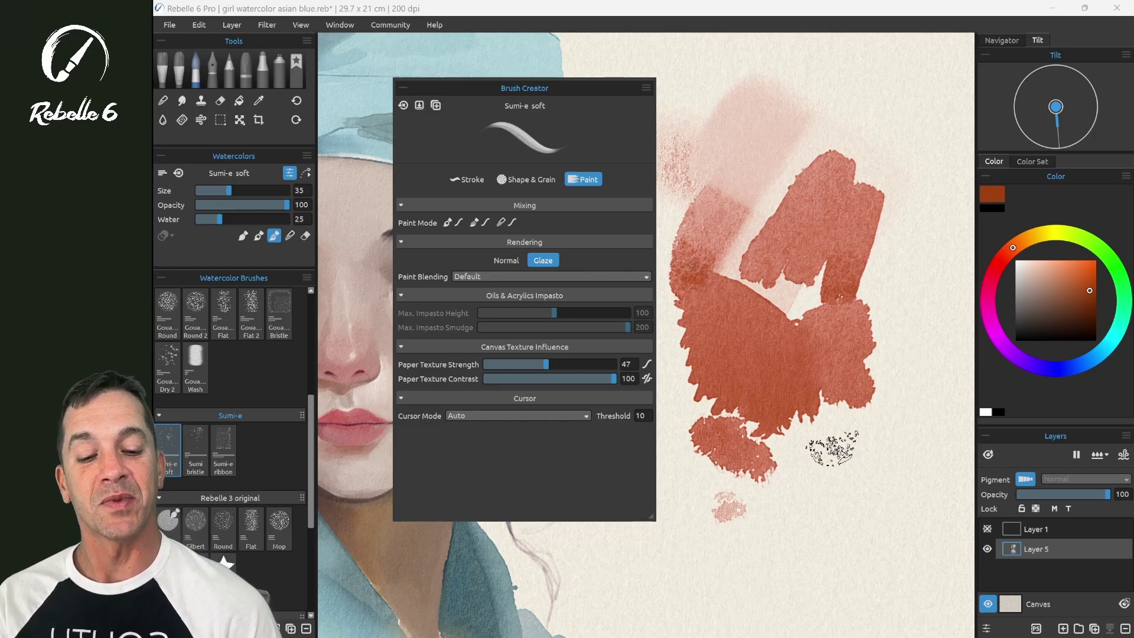
mouse_move(831, 448)
left_mouse_down()
mouse_move(793, 428)
mouse_move(800, 448)
mouse_move(801, 437)
mouse_move(834, 443)
mouse_move(871, 449)
left_mouse_up()
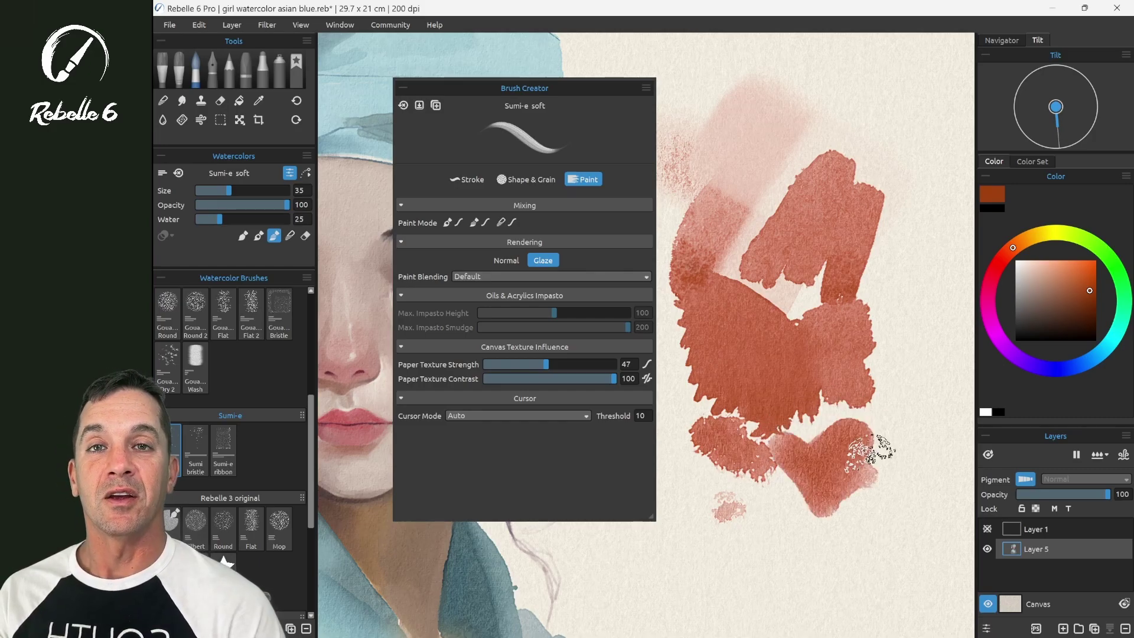